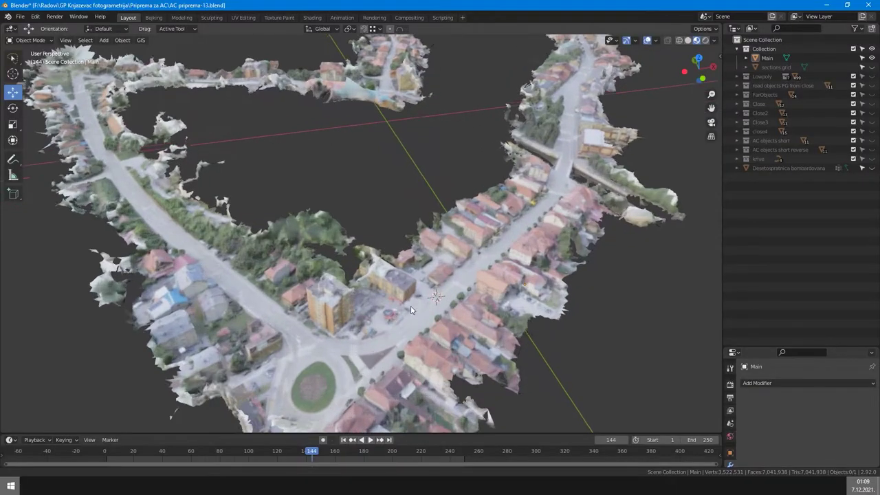
- Duplicate the Main town mesh in place and send the copy to a new 'Lowpoly' collection
{"action": "scroll", "coordinate": [411, 309], "scroll_direction": "up", "scroll_amount": 2}
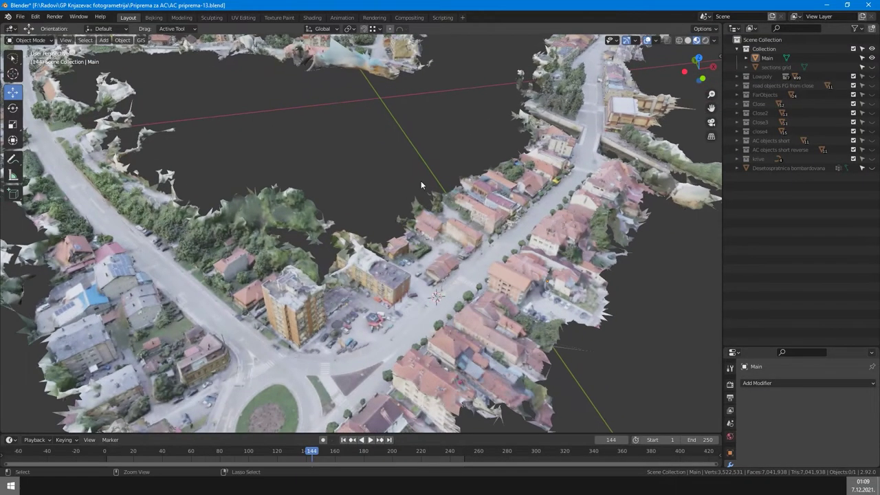
{"action": "scroll", "coordinate": [421, 213], "scroll_direction": "up", "scroll_amount": 3}
{"action": "middle_click_drag", "start_coordinate": [421, 233], "coordinate": [459, 211]}
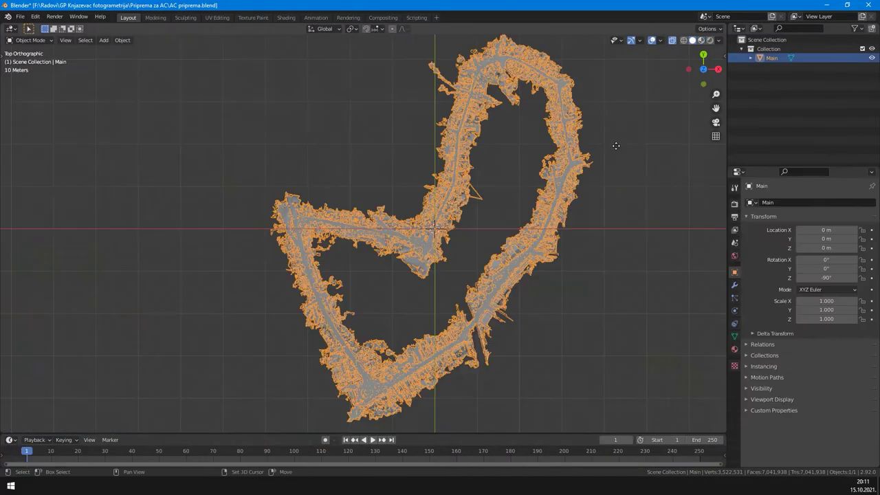
{"action": "key", "text": "shift+d"}
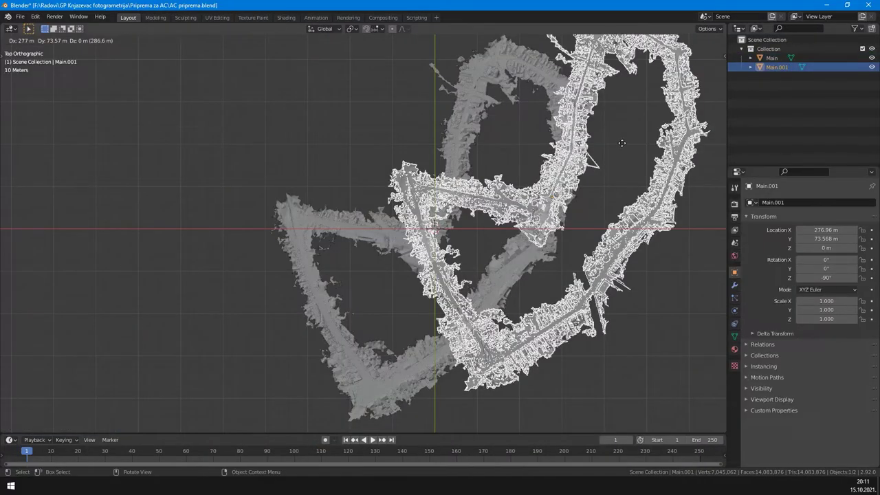
{"action": "right_click", "coordinate": [621, 142]}
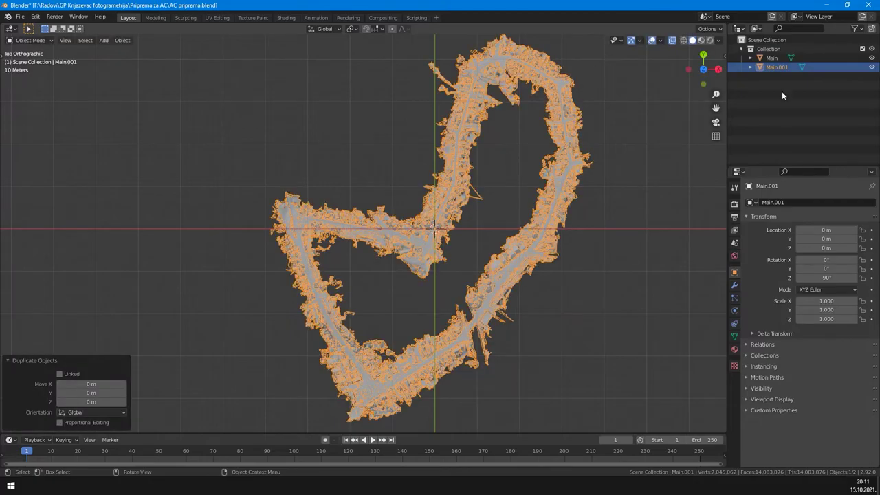
{"action": "key", "text": "m"}
{"action": "left_click", "coordinate": [685, 114]}
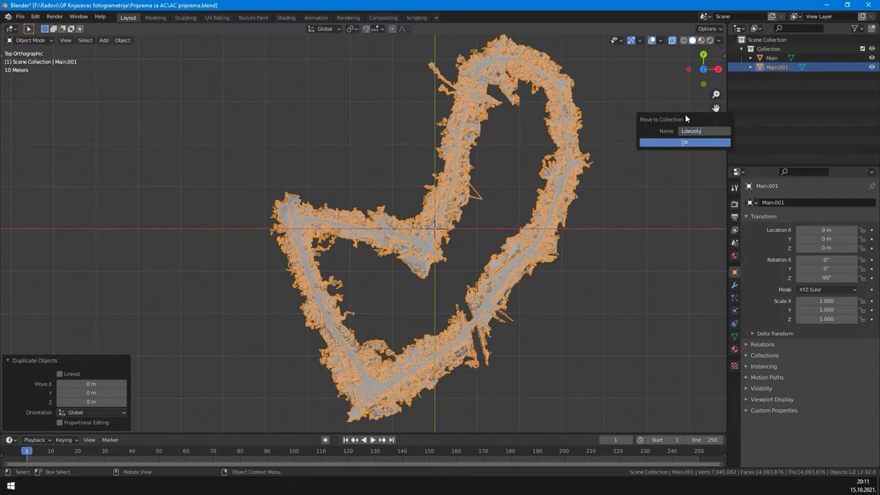
{"action": "type", "text": "Lowpoly"}
{"action": "key", "text": "Return"}
{"action": "key", "text": "Return"}
- Confirm the Lowpoly collection and duplicate a grid rectangle further along the road
{"action": "double_click", "coordinate": [777, 76]}
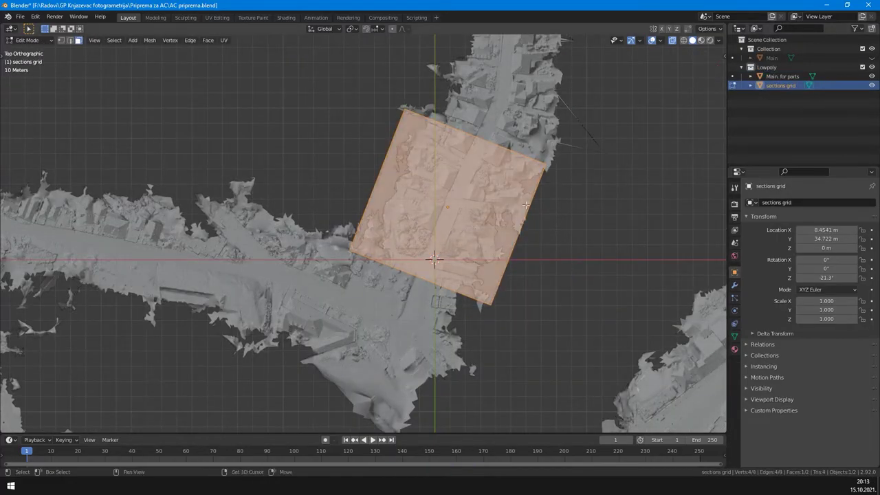
{"action": "key", "text": "shift+d"}
{"action": "left_click", "coordinate": [529, 346]}
{"action": "middle_click_drag", "start_coordinate": [529, 345], "coordinate": [530, 277], "text": "shift"}
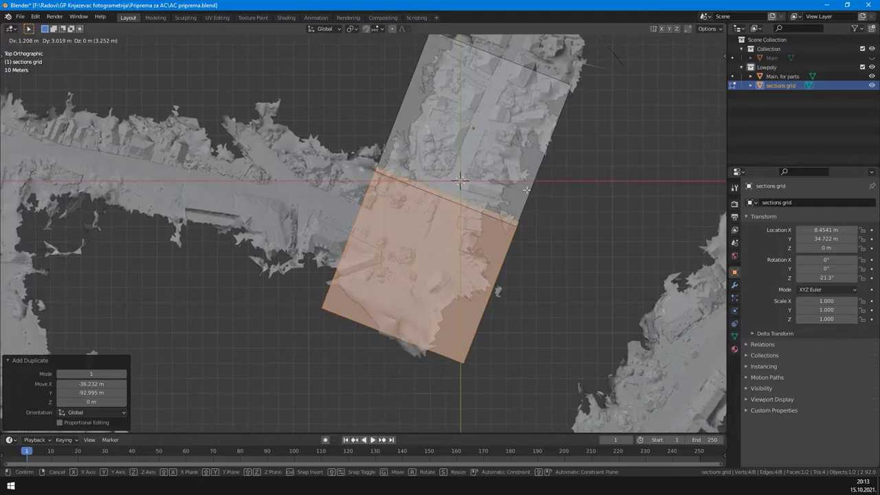
{"action": "left_click_drag", "start_coordinate": [474, 116], "coordinate": [480, 111]}
{"action": "middle_click_drag", "start_coordinate": [411, 256], "coordinate": [533, 274], "text": "shift"}
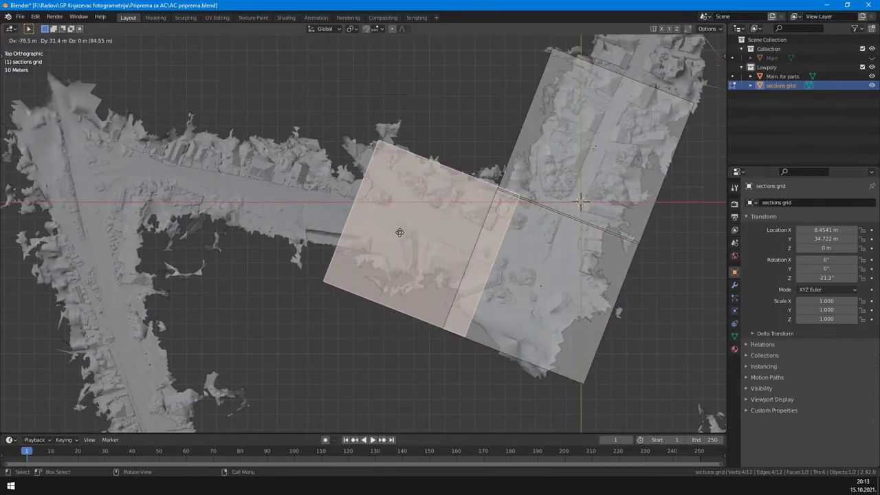
- Move and rotate the next rectangles so they follow the road's direction
{"action": "key", "text": "g"}
{"action": "left_click", "coordinate": [529, 245]}
{"action": "scroll", "coordinate": [489, 131], "scroll_direction": "up", "scroll_amount": 4}
{"action": "scroll", "coordinate": [490, 131], "scroll_direction": "down", "scroll_amount": 3}
{"action": "key", "text": "r"}
{"action": "left_click", "coordinate": [489, 131]}
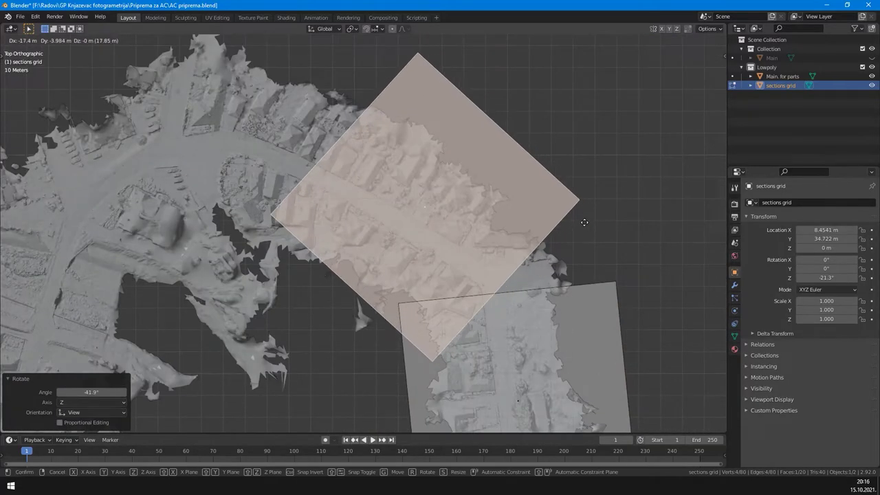
{"action": "key", "text": "g"}
{"action": "left_click", "coordinate": [515, 228]}
{"action": "key", "text": "shift+KP_7"}
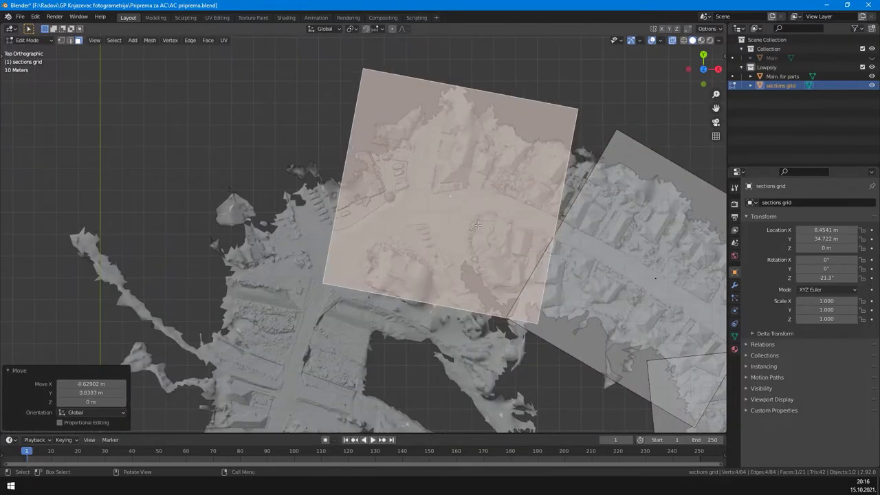
{"action": "key", "text": "r"}
{"action": "left_click", "coordinate": [571, 356]}
{"action": "key", "text": "KP_7"}
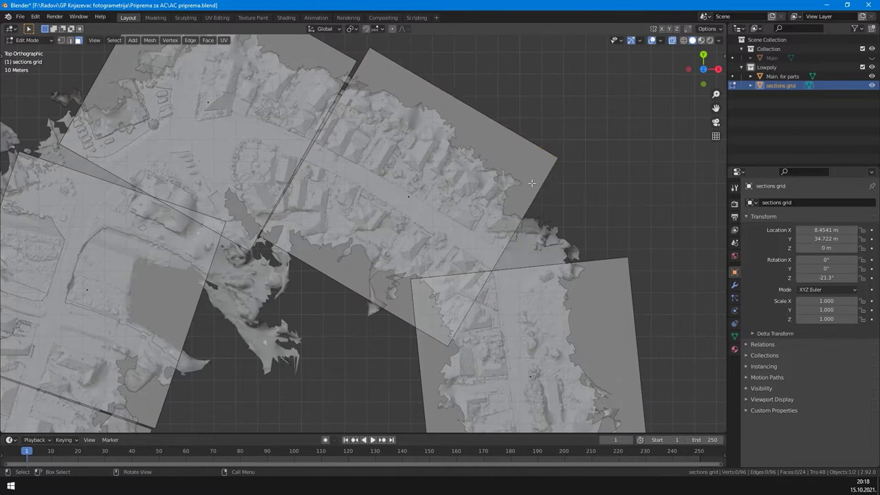
- Snap and scale rectangle corners together so neighbouring sections join, then leave Edit Mode
{"action": "key", "text": "1"}
{"action": "key", "text": "g"}
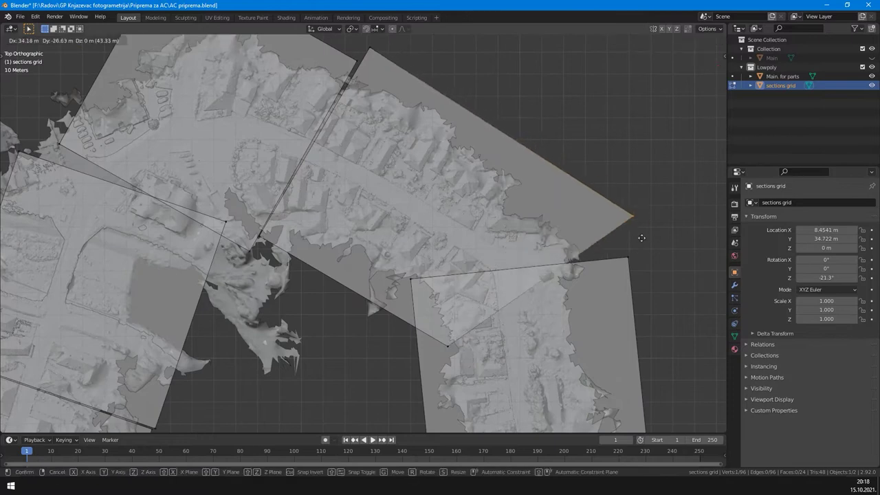
{"action": "left_click", "coordinate": [430, 290]}
{"action": "left_click", "coordinate": [411, 279], "text": "shift"}
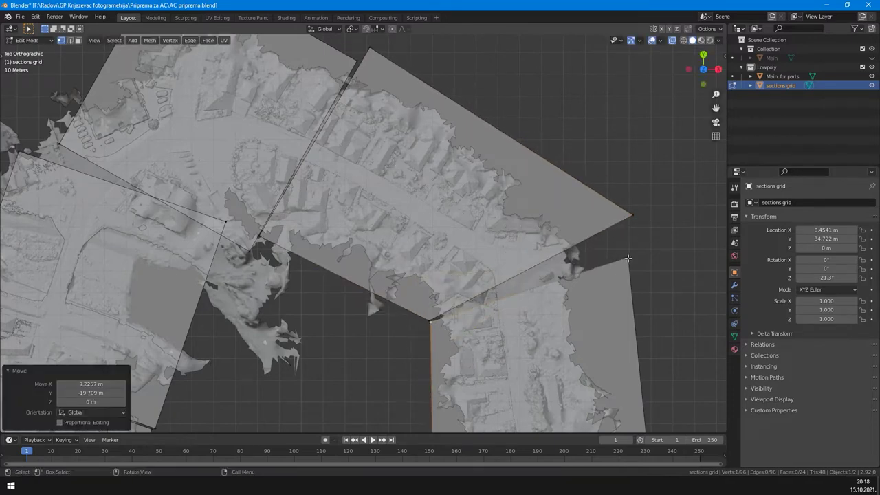
{"action": "scroll", "coordinate": [430, 290], "scroll_direction": "down", "scroll_amount": 5}
{"action": "key", "text": "s"}
{"action": "left_click", "coordinate": [488, 244]}
{"action": "middle_click_drag", "start_coordinate": [489, 244], "coordinate": [454, 226], "text": "shift"}
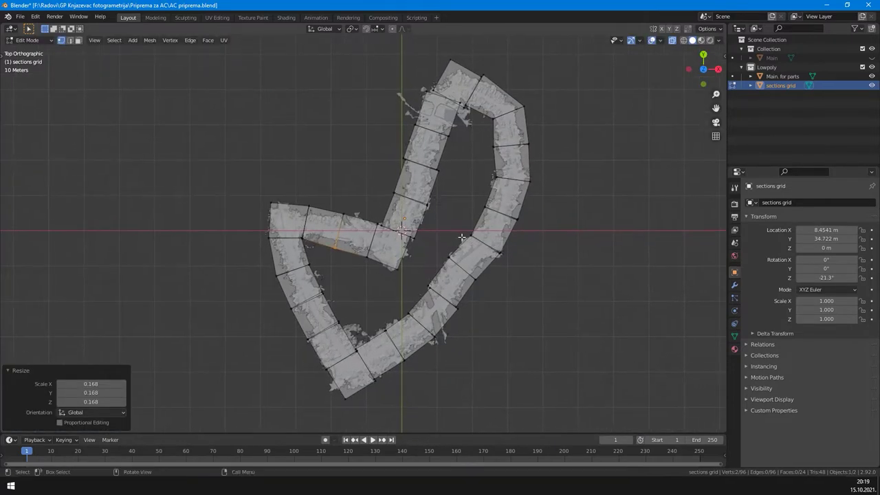
{"action": "key", "text": "Tab"}
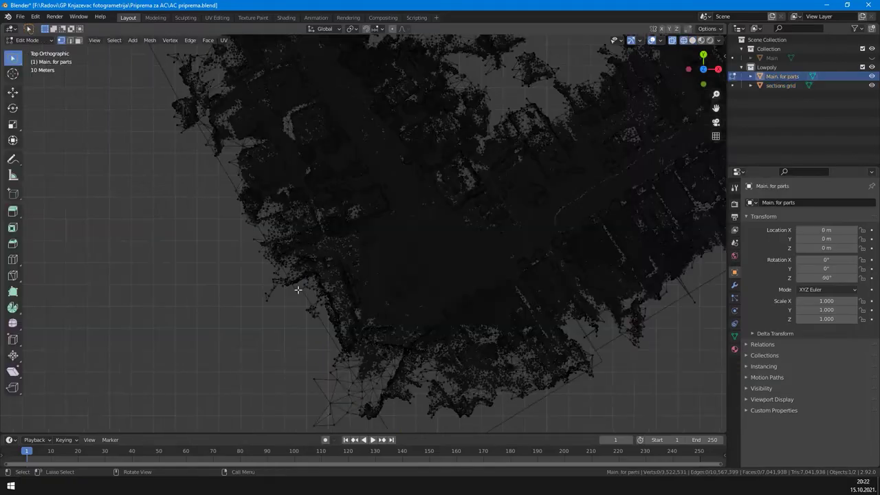
- Adjust the outline corner, select the first section's mesh region and separate it into its own object
{"action": "key", "text": "g"}
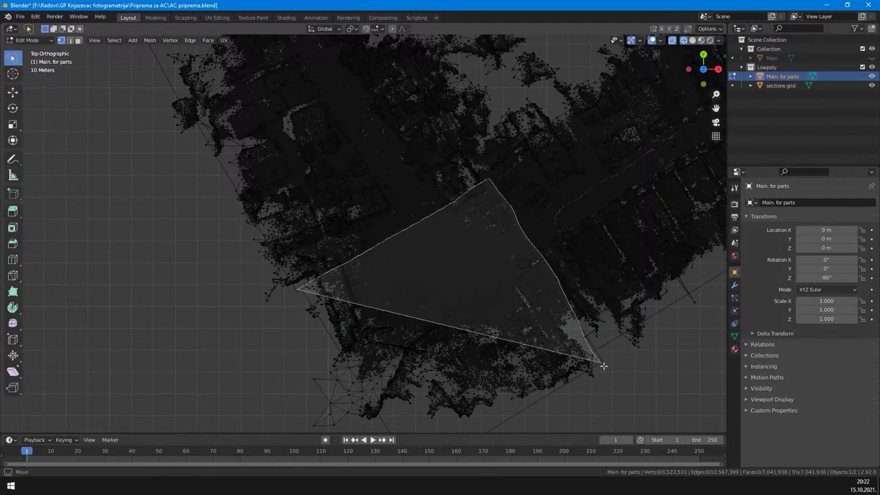
{"action": "left_click", "coordinate": [603, 365]}
{"action": "key", "text": "l"}
{"action": "mouse_move", "coordinate": [247, 211]}
{"action": "left_mouse_down", "text": "shift"}
{"action": "mouse_move", "coordinate": [589, 388]}
{"action": "mouse_move", "coordinate": [619, 269]}
{"action": "mouse_move", "coordinate": [429, 201]}
{"action": "mouse_move", "coordinate": [307, 182]}
{"action": "mouse_move", "coordinate": [275, 184]}
{"action": "mouse_move", "coordinate": [251, 206]}
{"action": "left_mouse_up", "text": "shift"}
{"action": "key", "text": "p"}
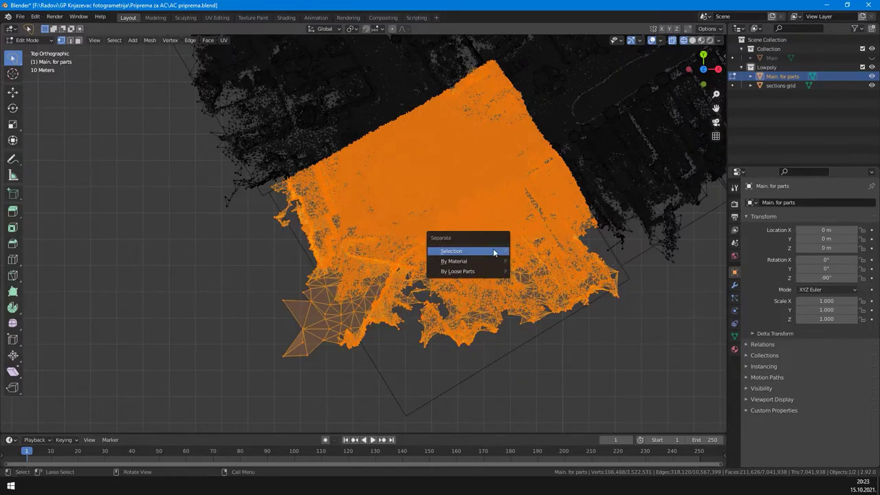
{"action": "left_click", "coordinate": [492, 250]}
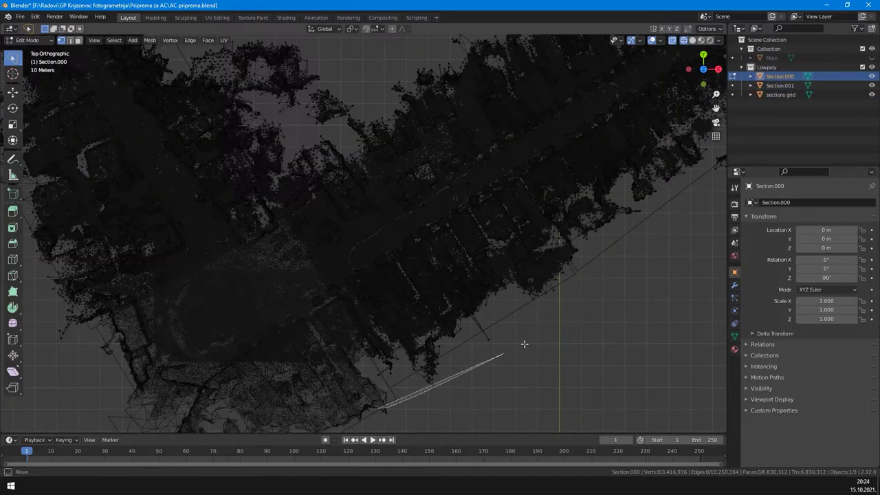
- Lasso-select the next grid sections' mesh and separate them into new Section objects
{"action": "mouse_move", "coordinate": [524, 344]}
{"action": "left_mouse_down"}
{"action": "mouse_move", "coordinate": [579, 275]}
{"action": "mouse_move", "coordinate": [444, 85]}
{"action": "mouse_move", "coordinate": [299, 148]}
{"action": "mouse_move", "coordinate": [287, 158]}
{"action": "mouse_move", "coordinate": [275, 214]}
{"action": "left_mouse_up"}
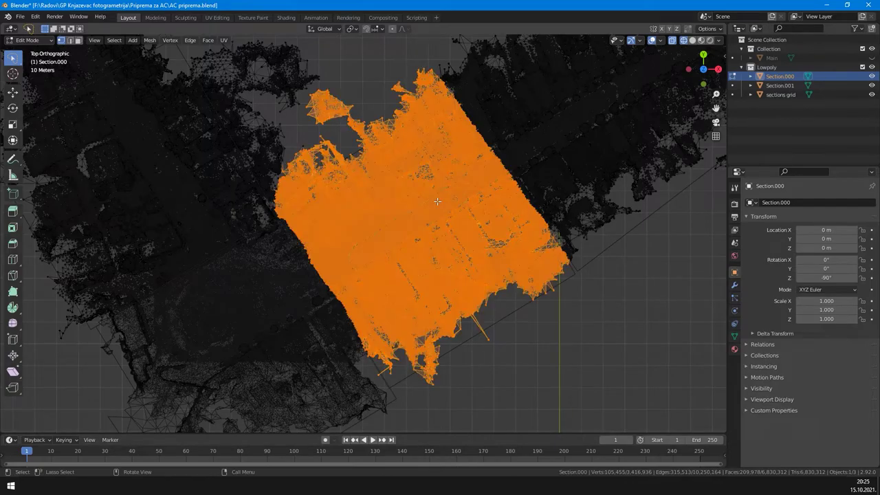
{"action": "key", "text": "p"}
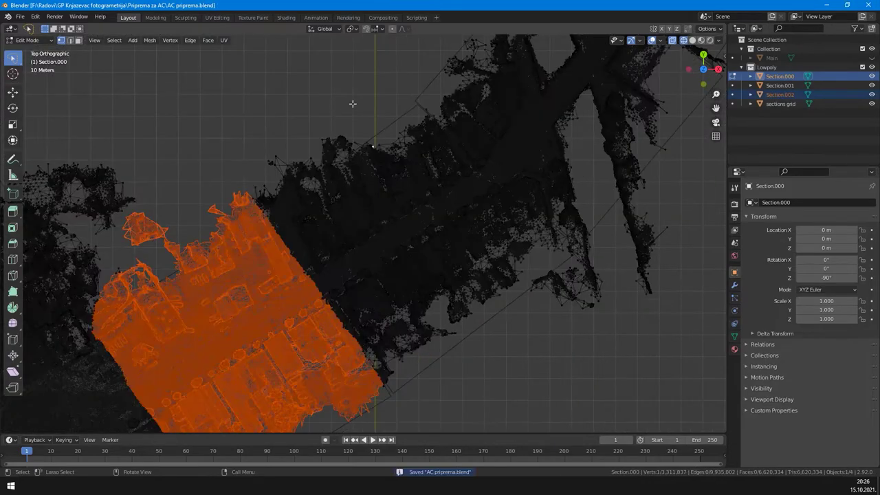
{"action": "left_click_drag", "start_coordinate": [569, 383], "coordinate": [226, 206]}
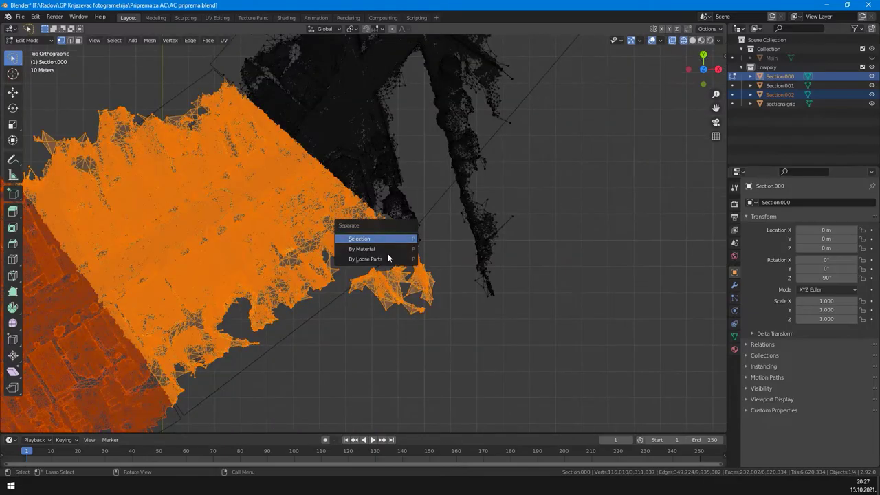
{"action": "left_click", "coordinate": [373, 238]}
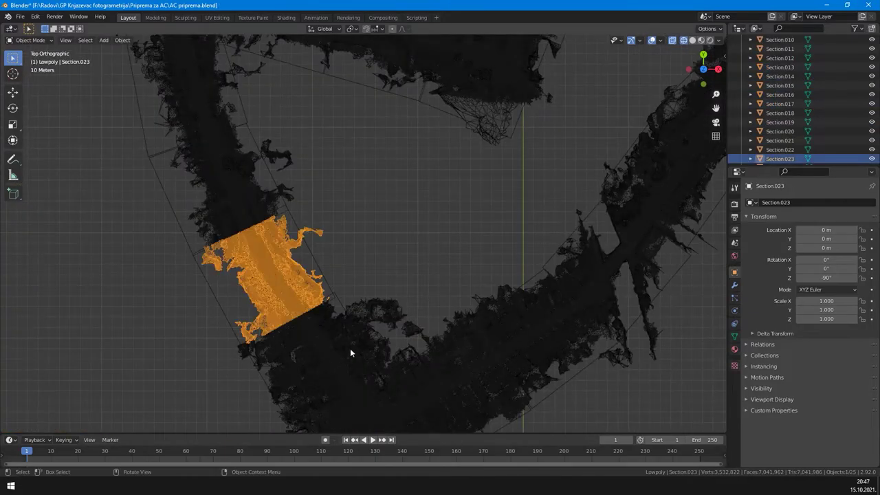
- Isolate Section.000, separate its road faces into a new object and rename it 'Road'
{"action": "middle_click_drag", "start_coordinate": [350, 348], "coordinate": [439, 308]}
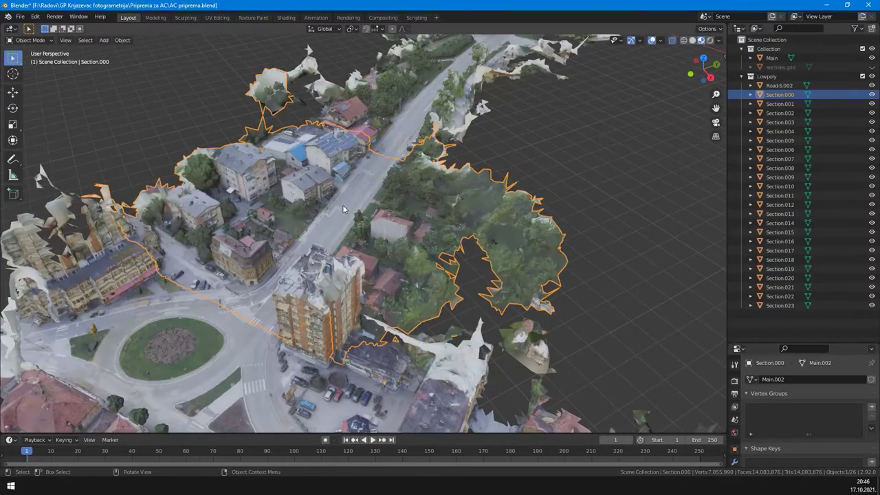
{"action": "key", "text": "KP_Divide"}
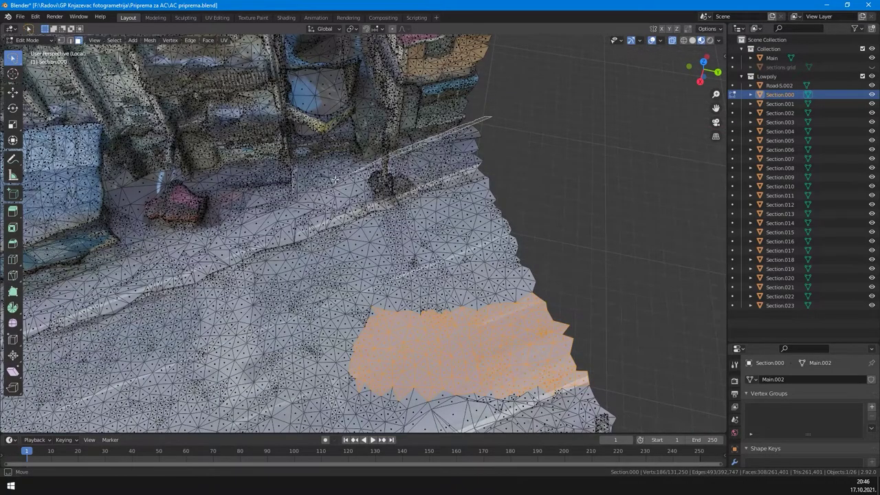
{"action": "mouse_move", "coordinate": [335, 180]}
{"action": "left_mouse_down", "text": "shift"}
{"action": "mouse_move", "coordinate": [295, 296]}
{"action": "mouse_move", "coordinate": [587, 237]}
{"action": "mouse_move", "coordinate": [414, 255]}
{"action": "left_mouse_up", "text": "shift"}
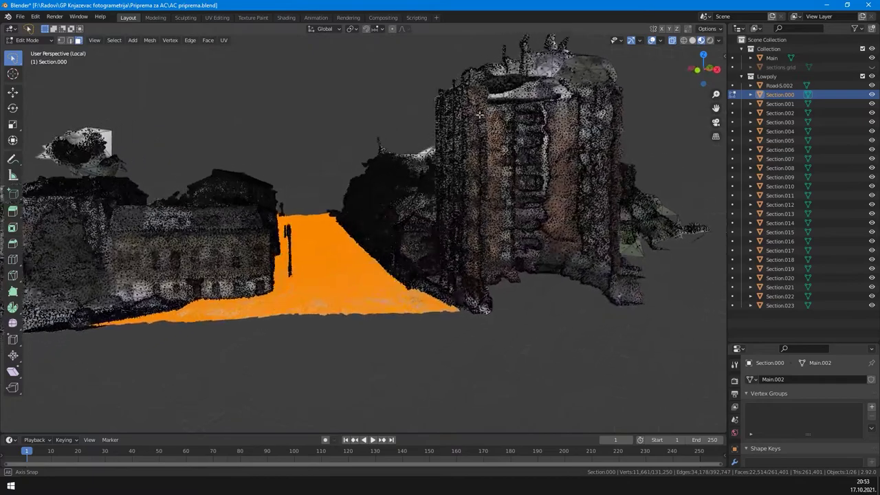
{"action": "middle_click_drag", "start_coordinate": [385, 179], "coordinate": [420, 172]}
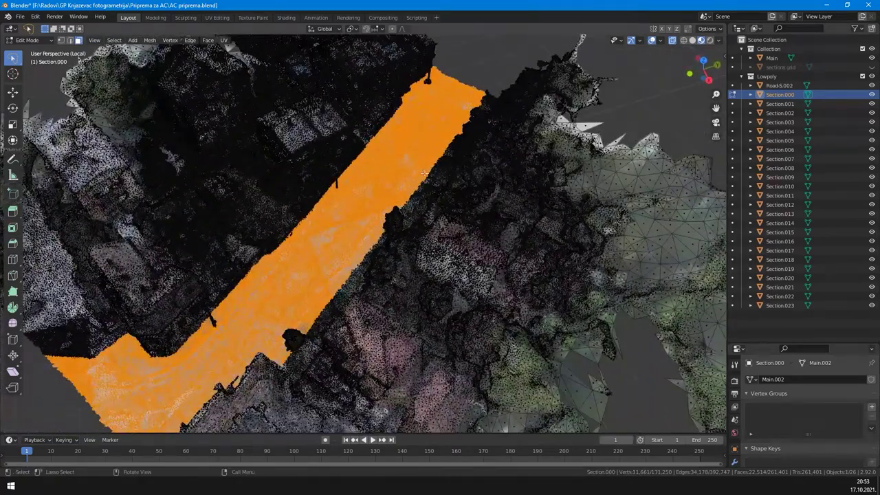
{"action": "key", "text": "p"}
{"action": "left_click", "coordinate": [426, 177]}
{"action": "left_click", "coordinate": [783, 315]}
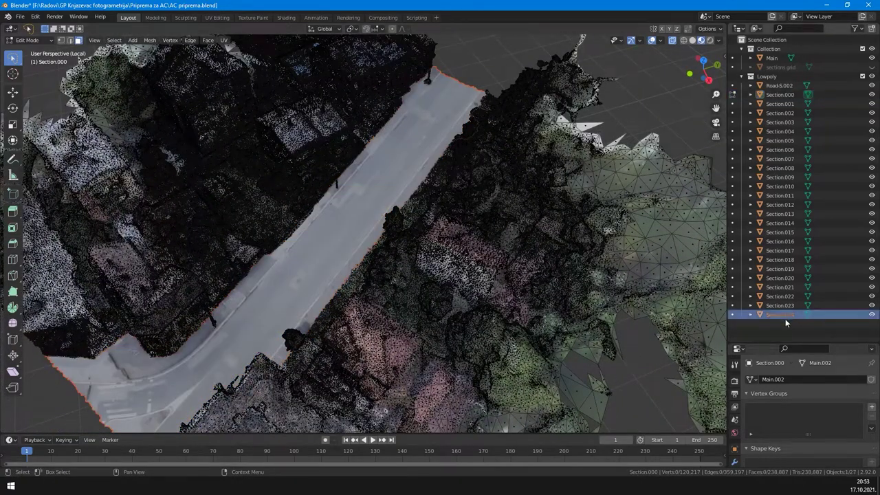
{"action": "double_click", "coordinate": [773, 315]}
{"action": "type", "text": "Road"}
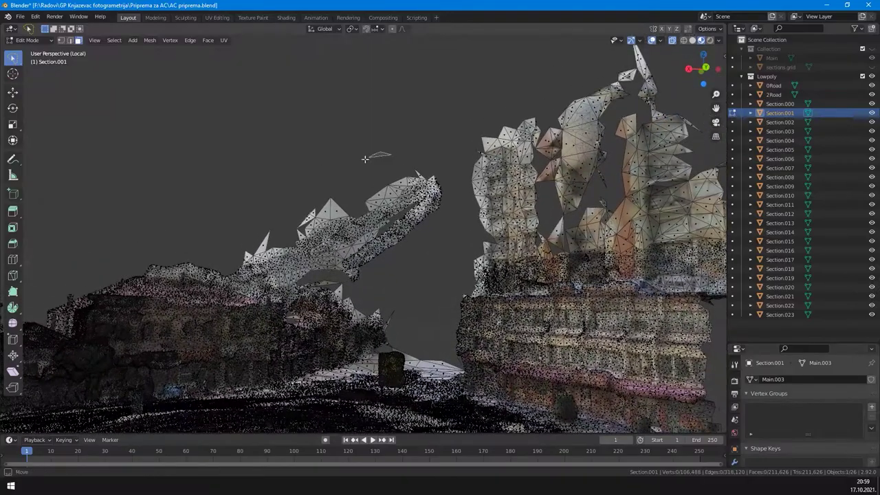
- Hide and delete stray floating geometry from the section mesh
{"action": "key", "text": "h"}
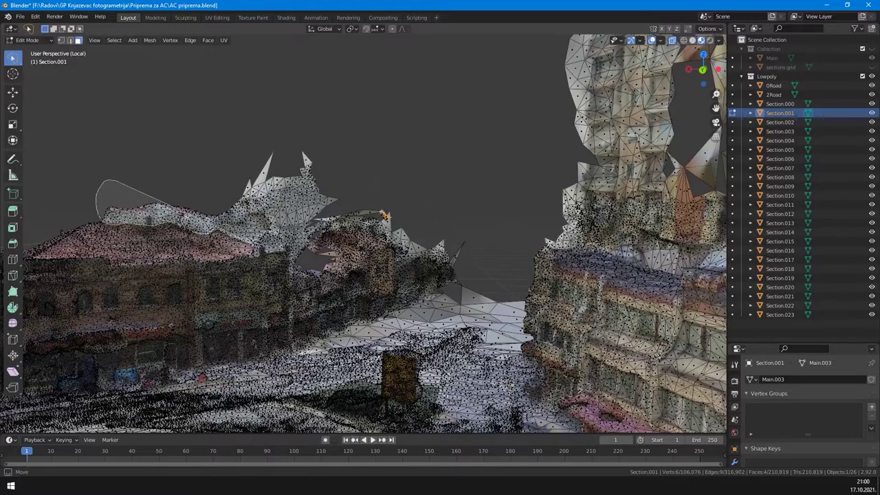
{"action": "left_click_drag", "start_coordinate": [385, 215], "coordinate": [289, 117]}
{"action": "key", "text": "x"}
{"action": "left_click", "coordinate": [316, 179]}
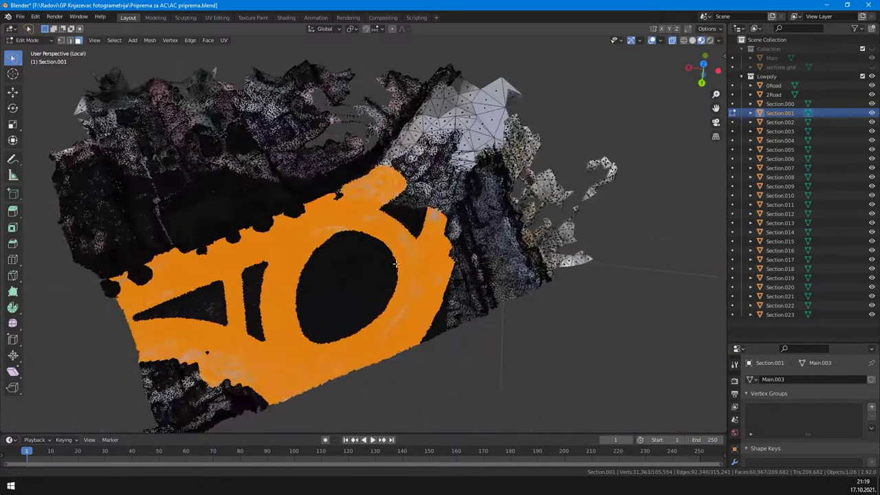
- Separate the remaining selected road parts into their own objects and return to Object Mode
{"action": "scroll", "coordinate": [395, 263], "scroll_direction": "up", "scroll_amount": 3}
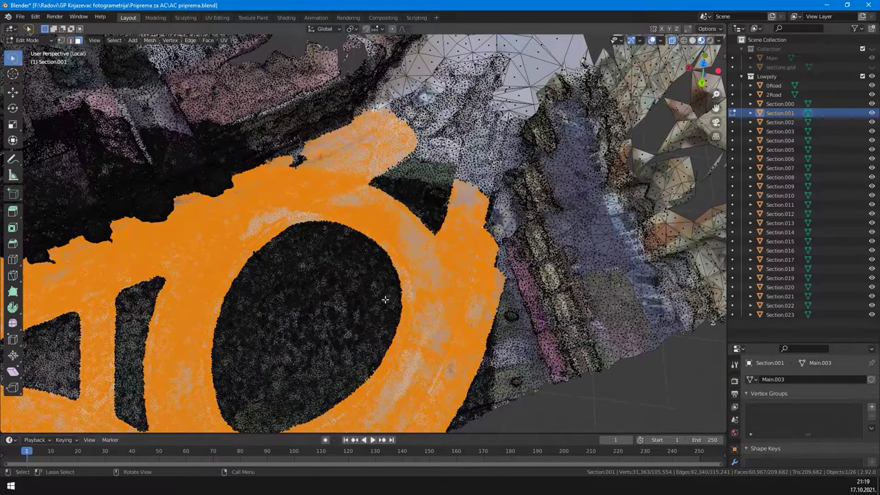
{"action": "key", "text": "p"}
{"action": "left_click", "coordinate": [415, 245]}
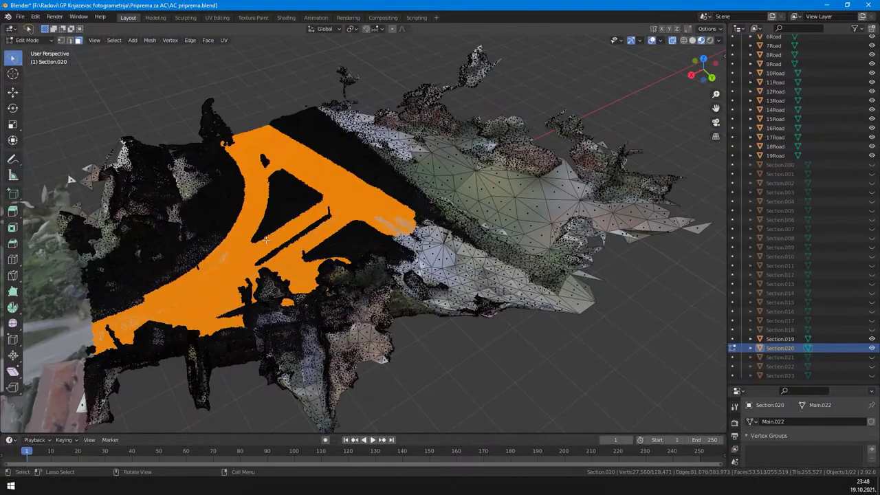
{"action": "key", "text": "p"}
{"action": "left_click", "coordinate": [265, 237]}
{"action": "key", "text": "Tab"}
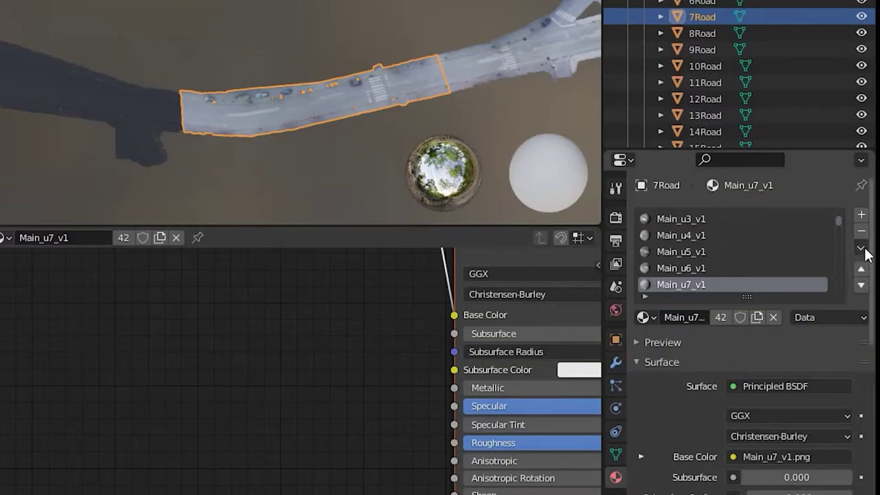
- Clear 7Road's unused, Main_u7_v1, Main_u1_v2, Main_u5_v4 and Main_u6_v5 slots and start a new image
{"action": "left_click", "coordinate": [861, 248]}
{"action": "left_click", "coordinate": [811, 315]}
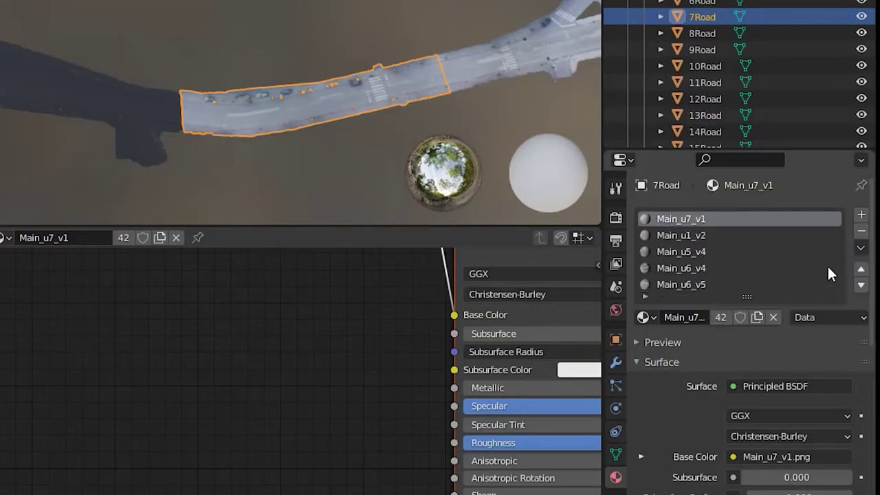
{"action": "left_click", "coordinate": [862, 232]}
{"action": "left_click", "coordinate": [862, 232]}
{"action": "left_click", "coordinate": [862, 232]}
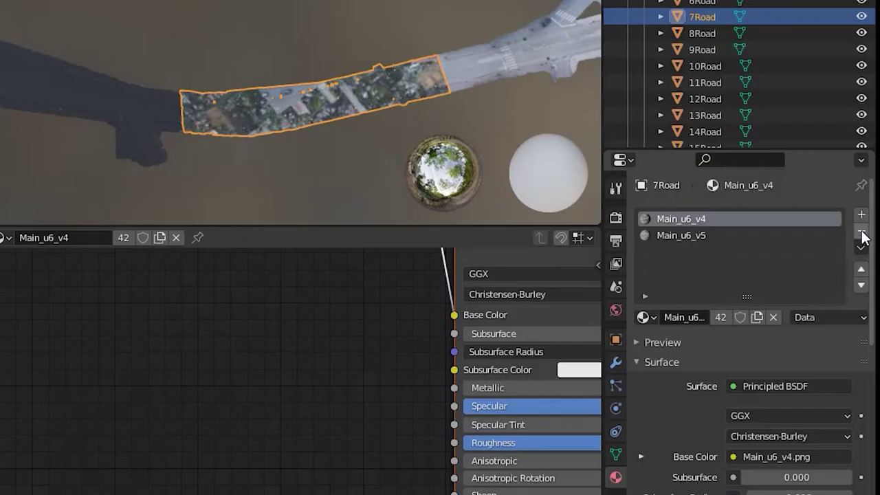
{"action": "left_click", "coordinate": [861, 233]}
{"action": "left_click", "coordinate": [862, 233]}
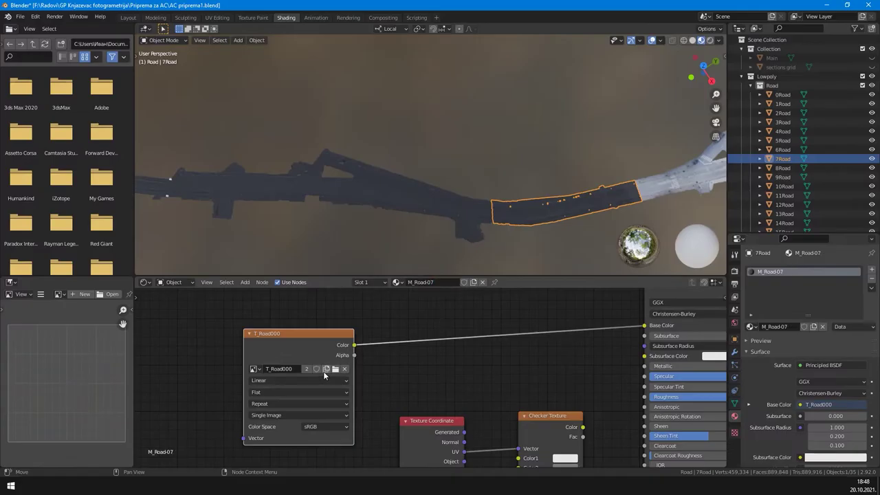
{"action": "left_click", "coordinate": [325, 370]}
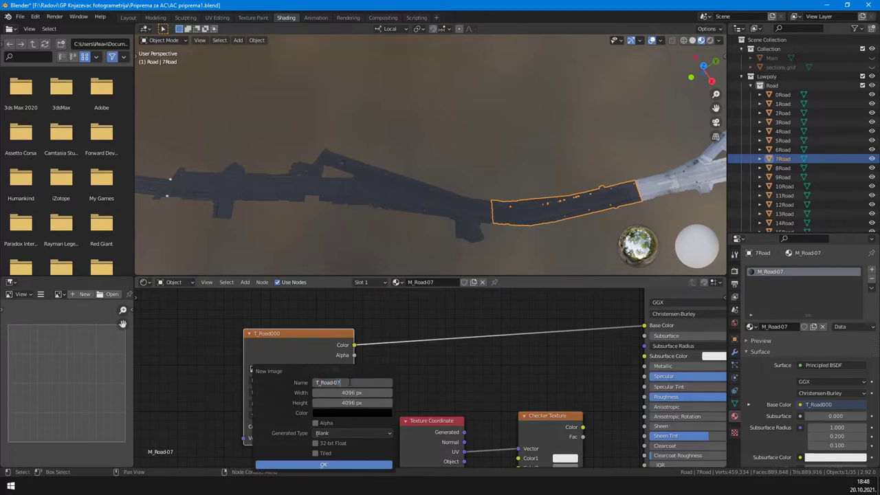
- Create blank images T_Road-07 for 7Road and T_Road-08 for 8Road
{"action": "type", "text": "T_Road-07"}
{"action": "key", "text": "Return"}
{"action": "left_click", "coordinate": [359, 464]}
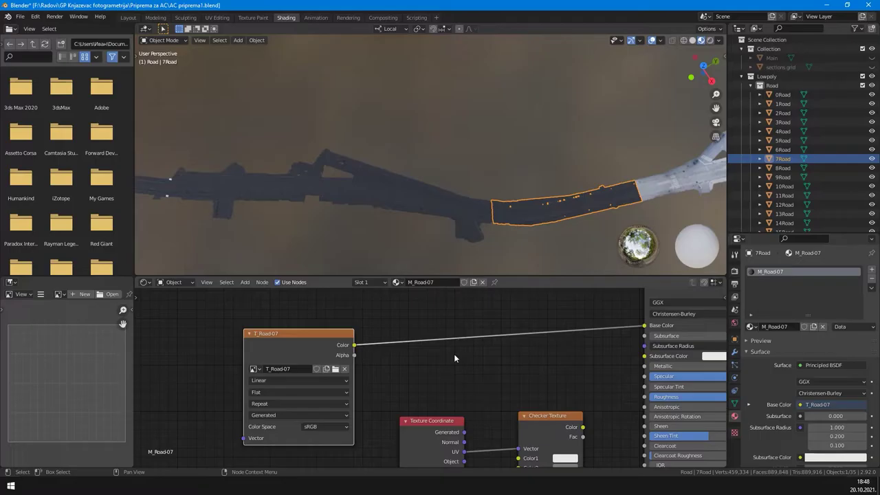
{"action": "middle_click_drag", "start_coordinate": [668, 189], "coordinate": [426, 206]}
{"action": "left_click", "coordinate": [444, 163]}
{"action": "left_click", "coordinate": [325, 370]}
{"action": "type", "text": "T_Road-08"}
{"action": "key", "text": "Return"}
{"action": "left_click", "coordinate": [326, 464]}
- Create the blank T_Road-09 image for 9Road
{"action": "left_click", "coordinate": [430, 206]}
{"action": "left_click", "coordinate": [327, 369]}
{"action": "type", "text": "T_Road-09"}
{"action": "key", "text": "Return"}
{"action": "left_click", "coordinate": [329, 464]}
- Start a new image for 10Road and assign the M_Road-00.001 material to 11Road
{"action": "left_click", "coordinate": [385, 196]}
{"action": "left_click", "coordinate": [347, 374]}
{"action": "left_click", "coordinate": [429, 159]}
{"action": "left_click", "coordinate": [792, 252]}
{"action": "left_click", "coordinate": [825, 325]}
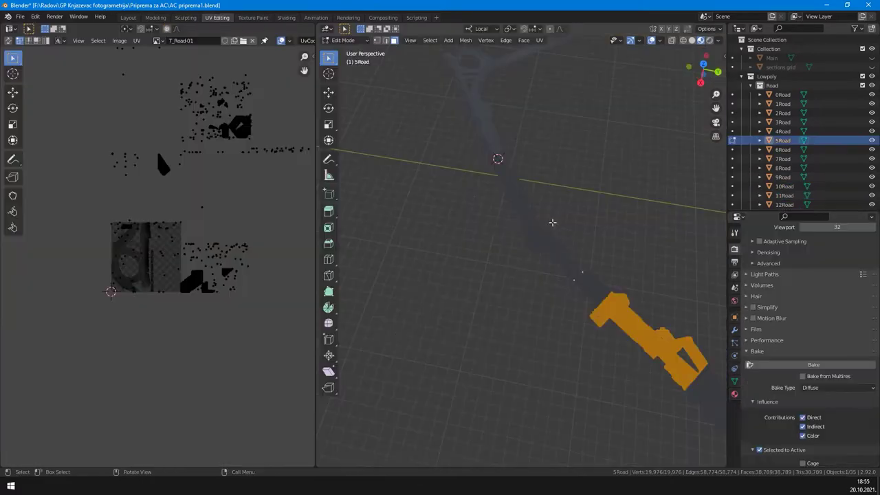
- Apply Smart UV Project to all faces of 5Road, then 6Road, and view the result
{"action": "key", "text": "u"}
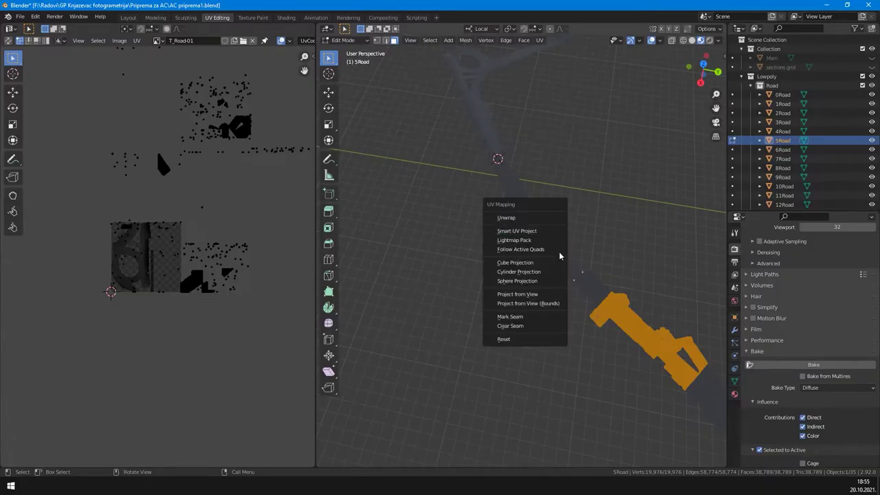
{"action": "left_click", "coordinate": [519, 234]}
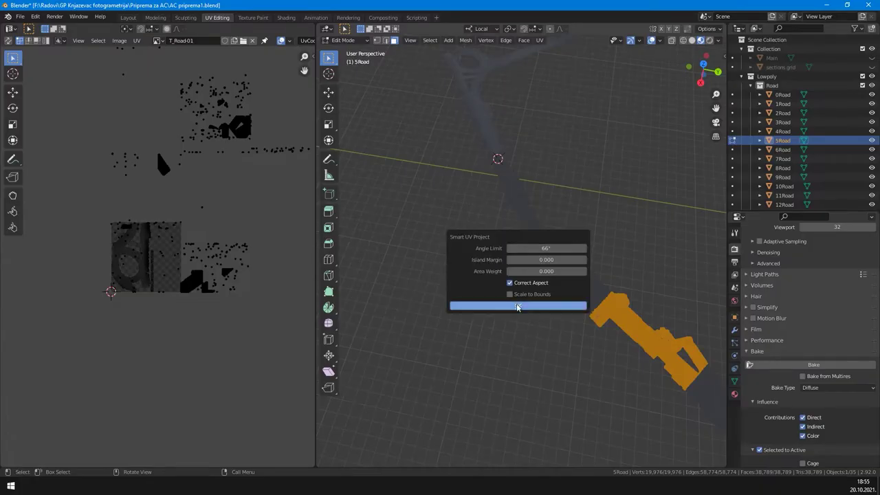
{"action": "left_click", "coordinate": [517, 305]}
{"action": "key", "text": "alt+q"}
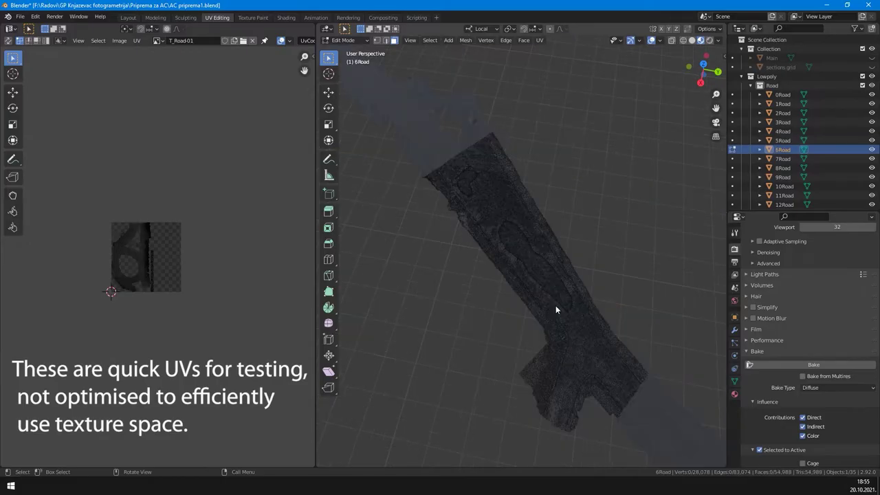
{"action": "key", "text": "a"}
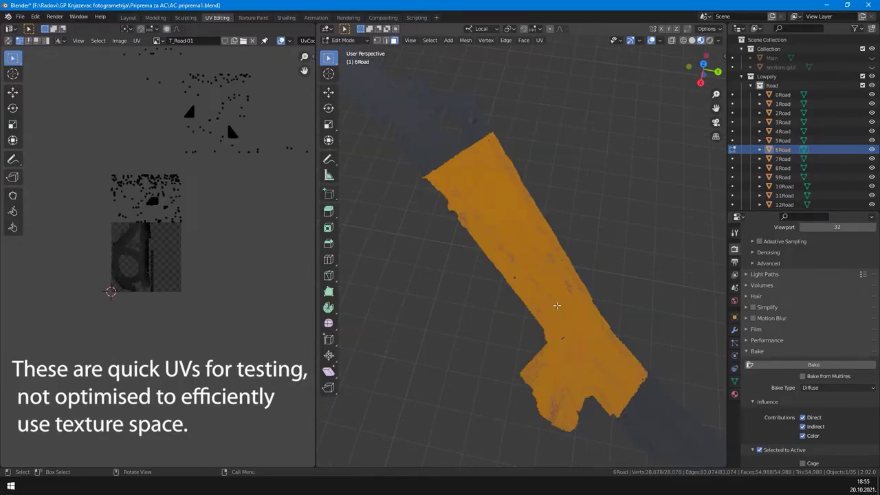
{"action": "key", "text": "u"}
{"action": "left_click", "coordinate": [556, 305]}
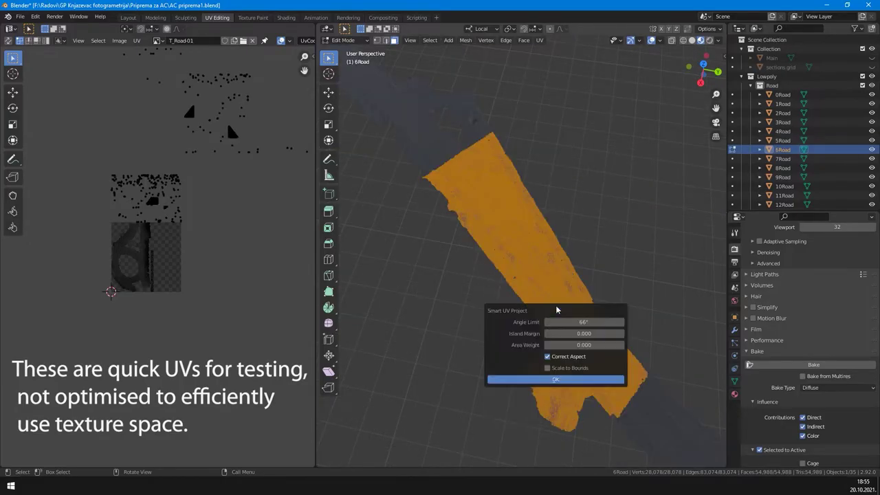
{"action": "left_click", "coordinate": [575, 379]}
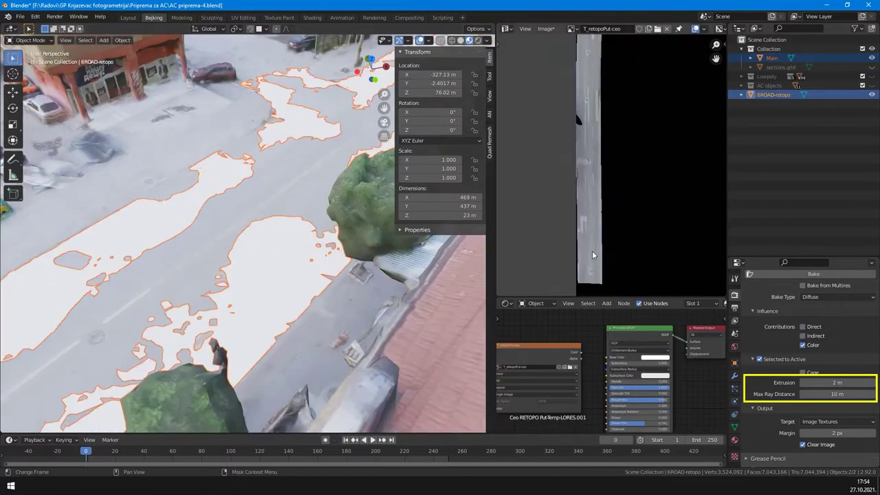
{"action": "scroll", "coordinate": [592, 250], "scroll_direction": "down", "scroll_amount": 3}
{"action": "scroll", "coordinate": [619, 206], "scroll_direction": "down", "scroll_amount": 2}
{"action": "middle_click_drag", "start_coordinate": [634, 202], "coordinate": [584, 199]}
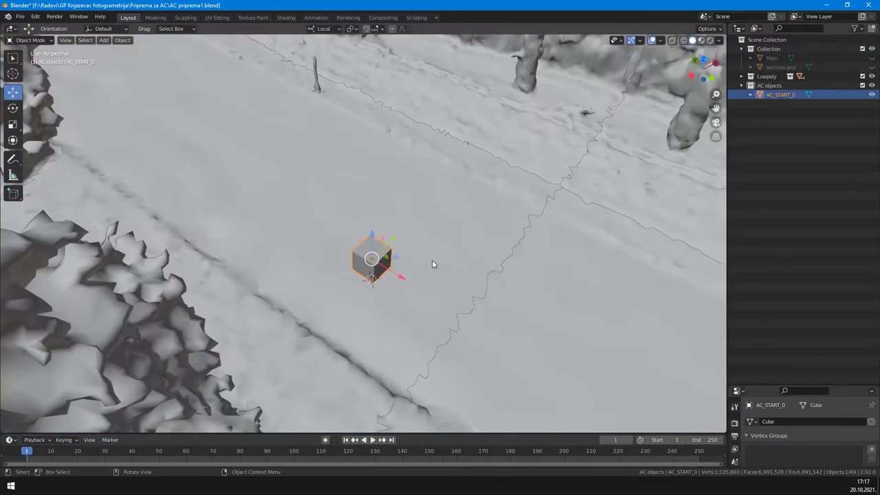
- Duplicate AC_START_0 and position the level copy a little further along the road
{"action": "key", "text": "shift+d"}
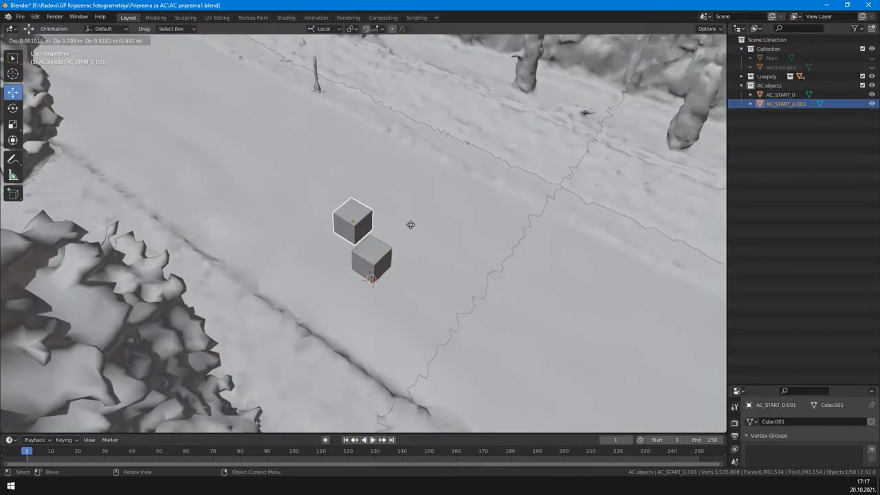
{"action": "left_click", "coordinate": [387, 134]}
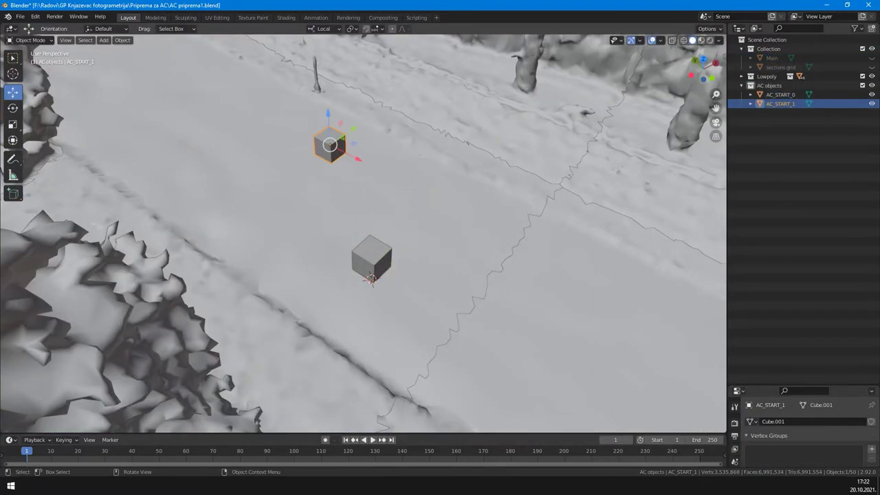
{"action": "left_click", "coordinate": [385, 266]}
{"action": "mouse_move", "coordinate": [385, 266]}
{"action": "middle_mouse_down"}
{"action": "mouse_move", "coordinate": [335, 257]}
{"action": "mouse_move", "coordinate": [387, 266]}
{"action": "middle_mouse_up"}
{"action": "scroll", "coordinate": [402, 257], "scroll_direction": "up", "scroll_amount": 4}
{"action": "key", "text": "shift+d"}
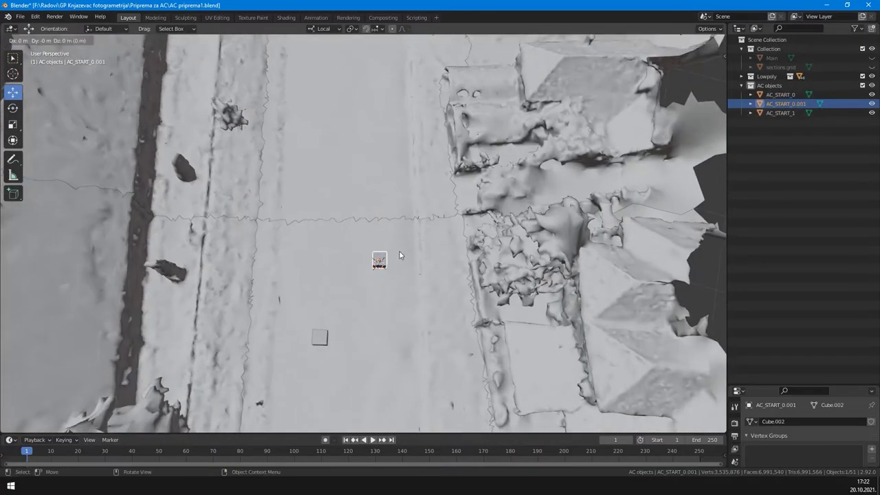
{"action": "key", "text": "shift+z"}
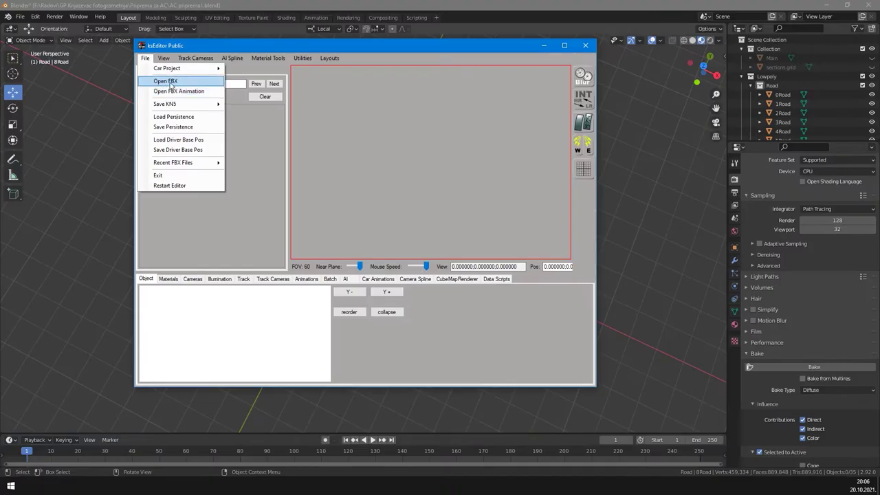
- Load knjazevac gp.fbx, fly along the road to inspect it, and begin saving as KN5
{"action": "left_click", "coordinate": [169, 82]}
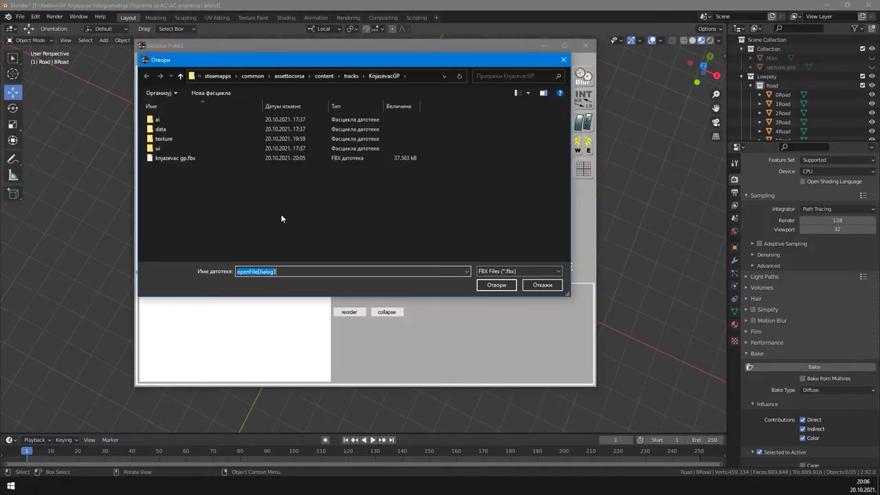
{"action": "left_click", "coordinate": [180, 159]}
{"action": "left_click", "coordinate": [496, 285]}
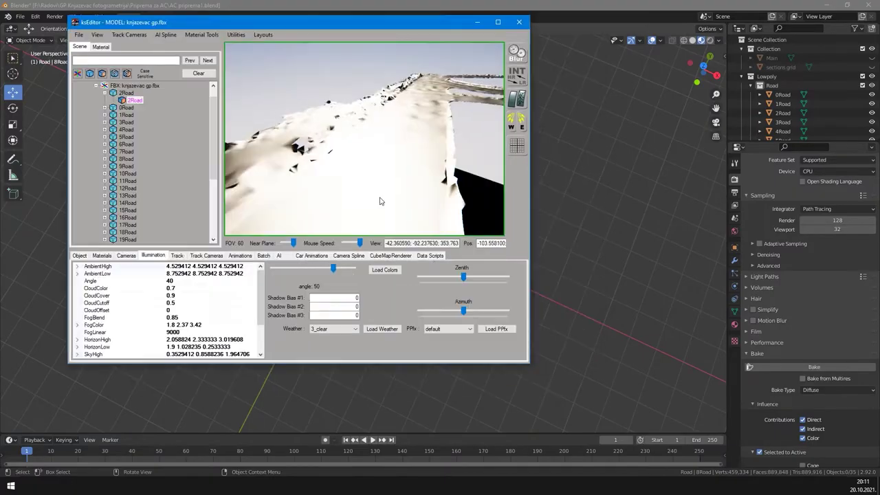
{"action": "mouse_move", "coordinate": [332, 193]}
{"action": "left_mouse_down"}
{"action": "mouse_move", "coordinate": [260, 189]}
{"action": "mouse_move", "coordinate": [324, 195]}
{"action": "left_mouse_up"}
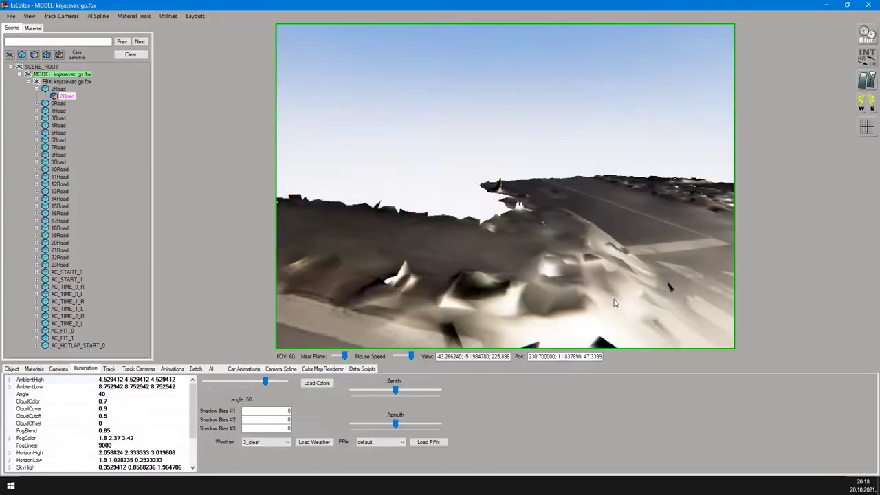
{"action": "left_click_drag", "start_coordinate": [618, 301], "coordinate": [535, 288]}
{"action": "key", "text": "w"}
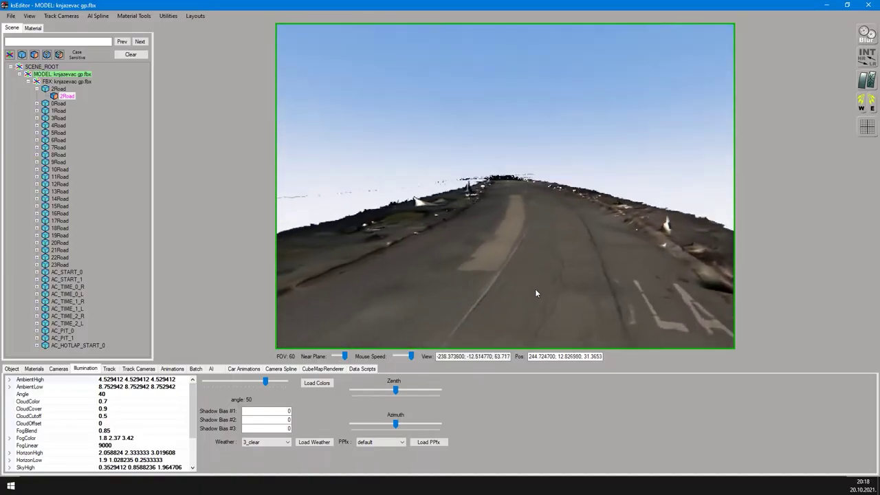
{"action": "left_click", "coordinate": [11, 15]}
{"action": "mouse_move", "coordinate": [41, 62]}
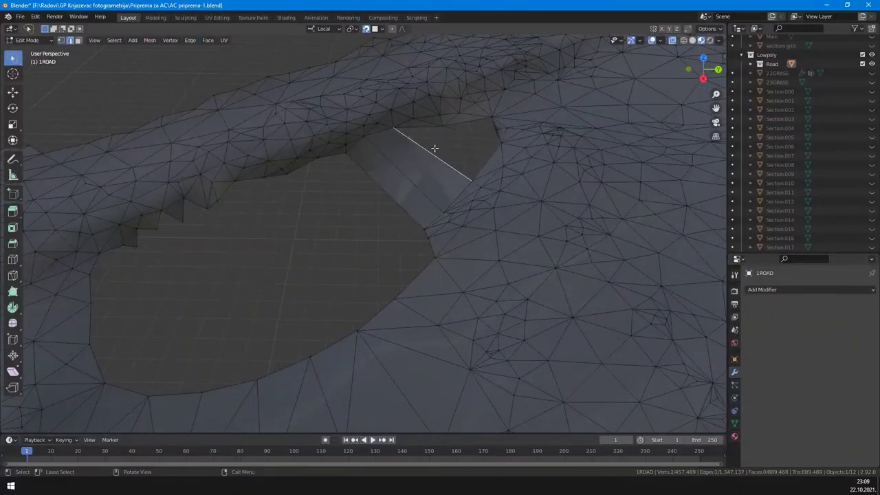
- Reposition the misplaced road edge via the edge menu, then orbit around to inspect the road
{"action": "right_click", "coordinate": [433, 147]}
{"action": "left_click", "coordinate": [474, 172]}
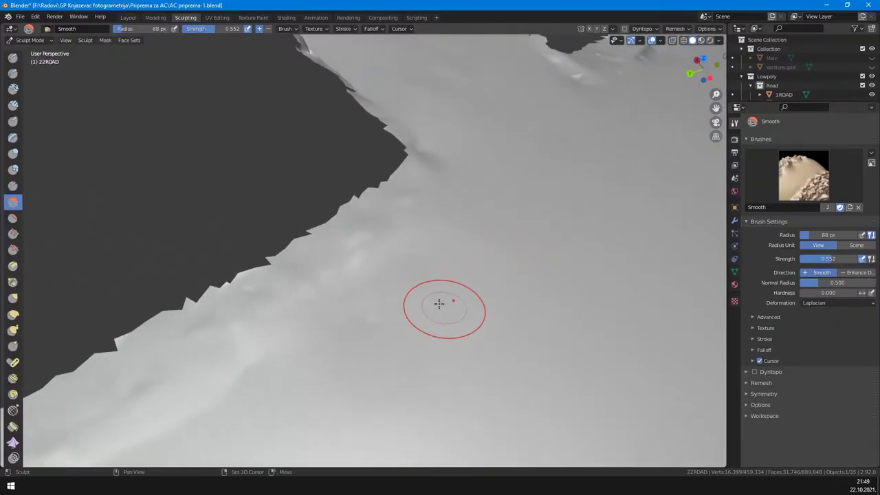
{"action": "mouse_move", "coordinate": [434, 347]}
{"action": "middle_mouse_down"}
{"action": "mouse_move", "coordinate": [461, 330]}
{"action": "mouse_move", "coordinate": [428, 400]}
{"action": "mouse_move", "coordinate": [520, 206]}
{"action": "mouse_move", "coordinate": [432, 330]}
{"action": "middle_mouse_up"}
{"action": "scroll", "coordinate": [433, 330], "scroll_direction": "down", "scroll_amount": 5}
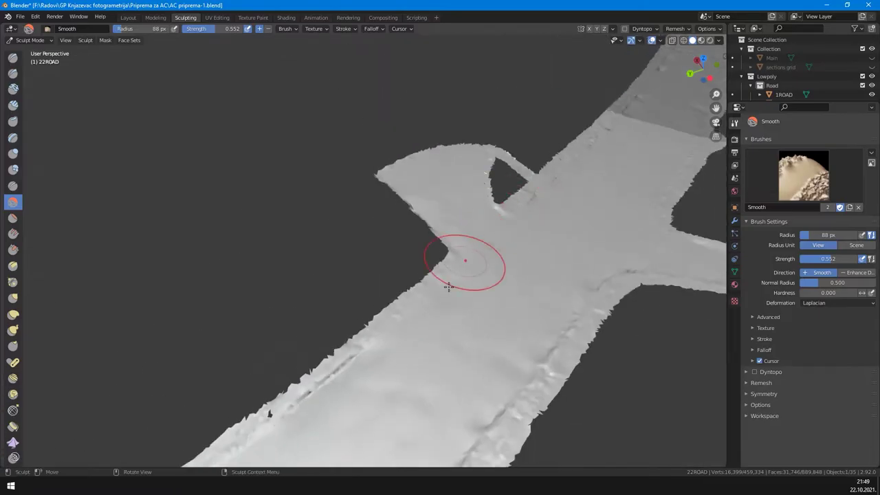
{"action": "mouse_move", "coordinate": [447, 285]}
{"action": "middle_mouse_down"}
{"action": "mouse_move", "coordinate": [489, 236]}
{"action": "mouse_move", "coordinate": [363, 364]}
{"action": "middle_mouse_up"}
{"action": "scroll", "coordinate": [472, 242], "scroll_direction": "up", "scroll_amount": 4}
{"action": "middle_click_drag", "start_coordinate": [472, 242], "coordinate": [388, 310]}
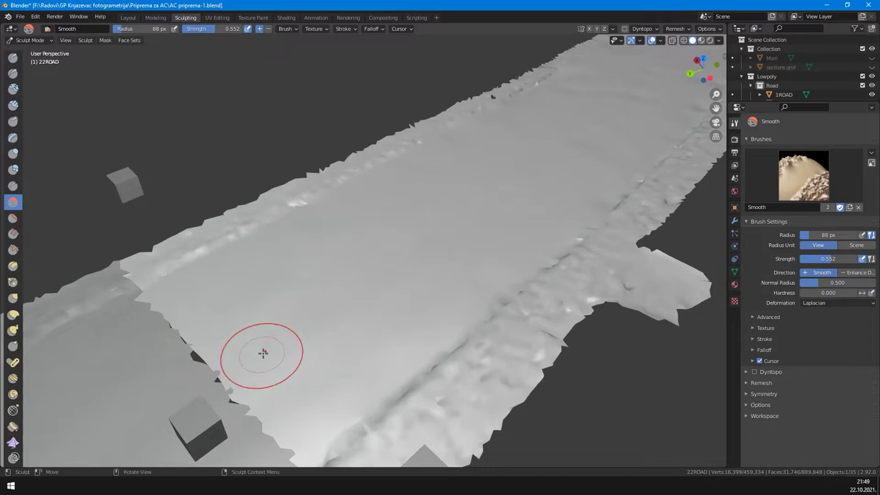
{"action": "middle_click_drag", "start_coordinate": [262, 352], "coordinate": [233, 382]}
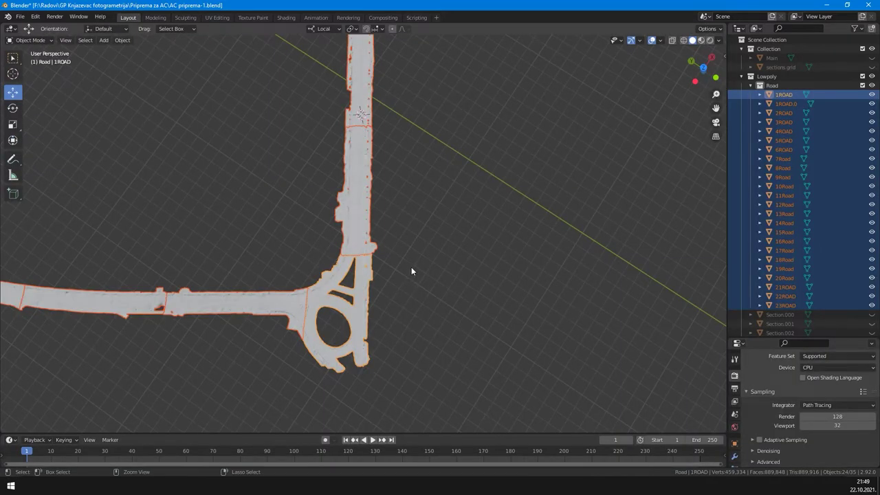
- Join the road pieces into 1ROAD and merge its overlapping vertices by distance
{"action": "key", "text": "ctrl+j"}
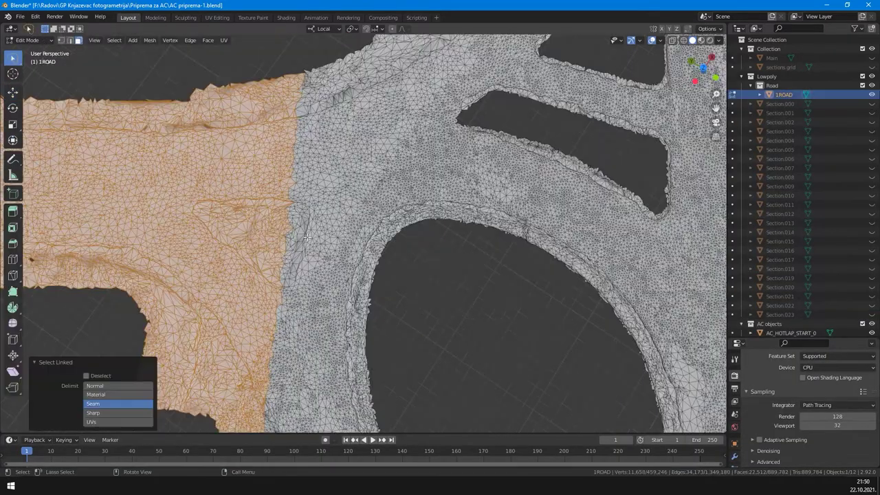
{"action": "key", "text": "a"}
{"action": "key", "text": "m"}
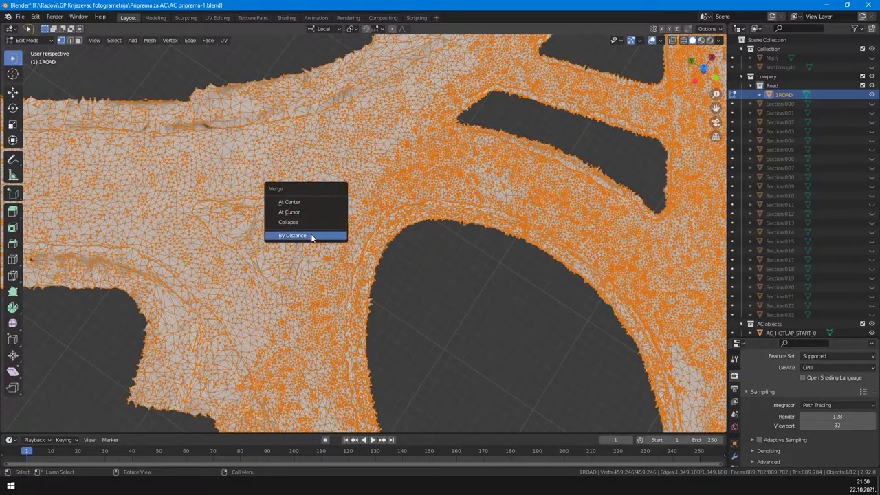
{"action": "left_click", "coordinate": [314, 237]}
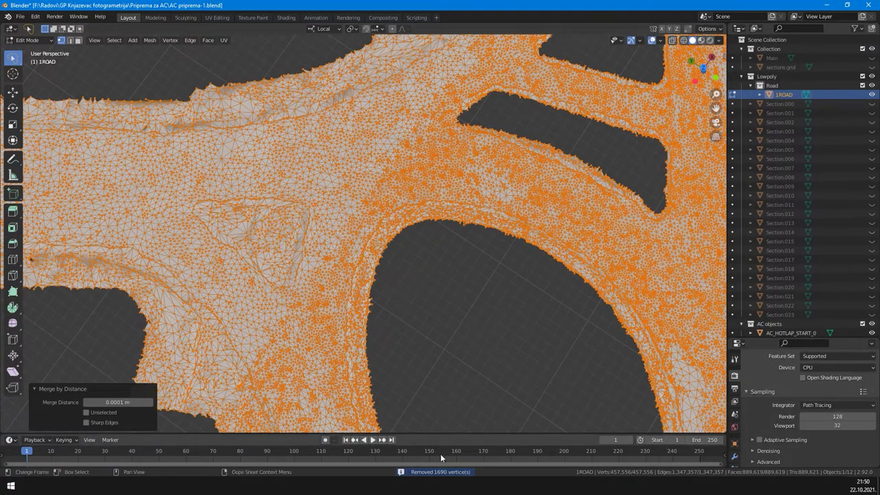
{"action": "key", "text": "alt+a"}
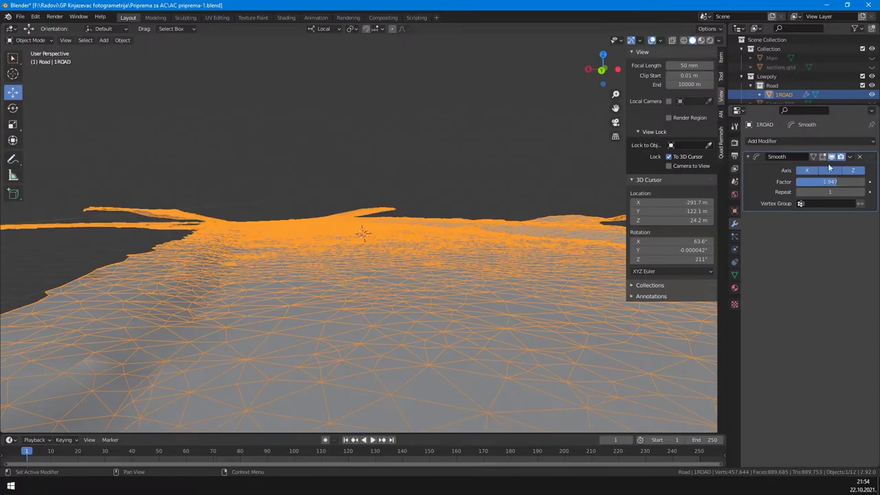
- Compare the road with and without the Smooth modifier, then adjust its Factor
{"action": "left_click", "coordinate": [832, 158]}
{"action": "left_click", "coordinate": [833, 158]}
{"action": "left_click", "coordinate": [832, 158]}
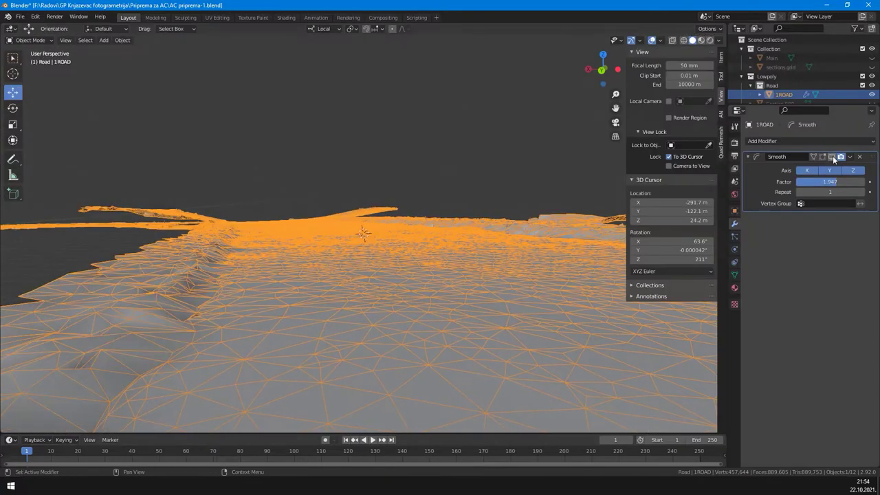
{"action": "left_click", "coordinate": [832, 158]}
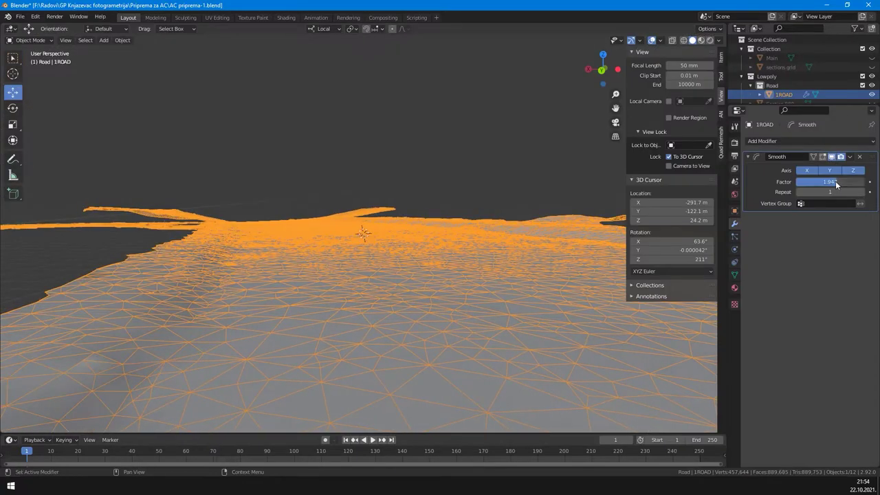
{"action": "left_click_drag", "start_coordinate": [832, 183], "coordinate": [828, 180]}
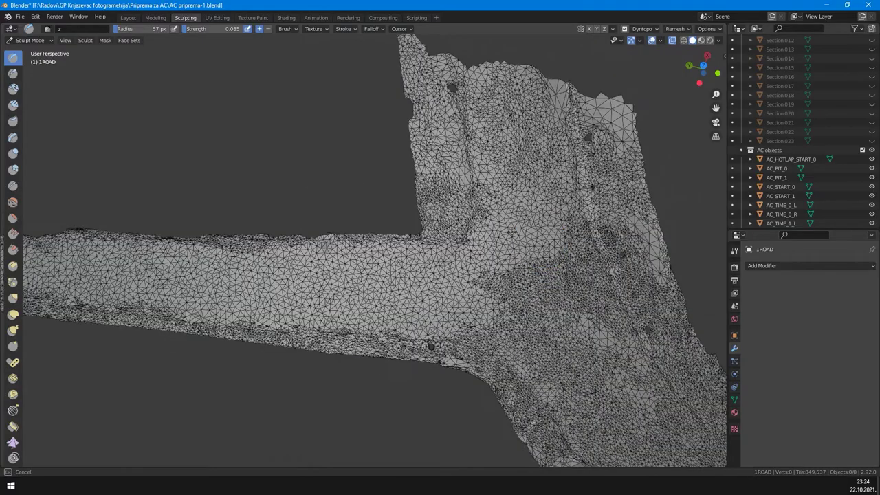
- Smooth-brush the bumpy patches, the dented mesh centre and the lower-left area of 1ROAD
{"action": "left_click_drag", "start_coordinate": [566, 325], "coordinate": [509, 301]}
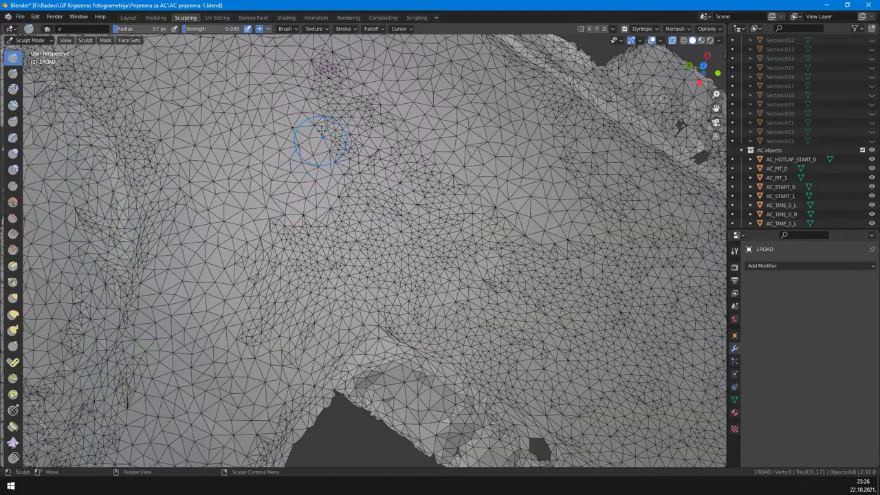
{"action": "mouse_move", "coordinate": [314, 134]}
{"action": "left_mouse_down"}
{"action": "mouse_move", "coordinate": [573, 305]}
{"action": "mouse_move", "coordinate": [613, 310]}
{"action": "mouse_move", "coordinate": [479, 261]}
{"action": "mouse_move", "coordinate": [348, 255]}
{"action": "mouse_move", "coordinate": [237, 306]}
{"action": "mouse_move", "coordinate": [309, 284]}
{"action": "left_mouse_up"}
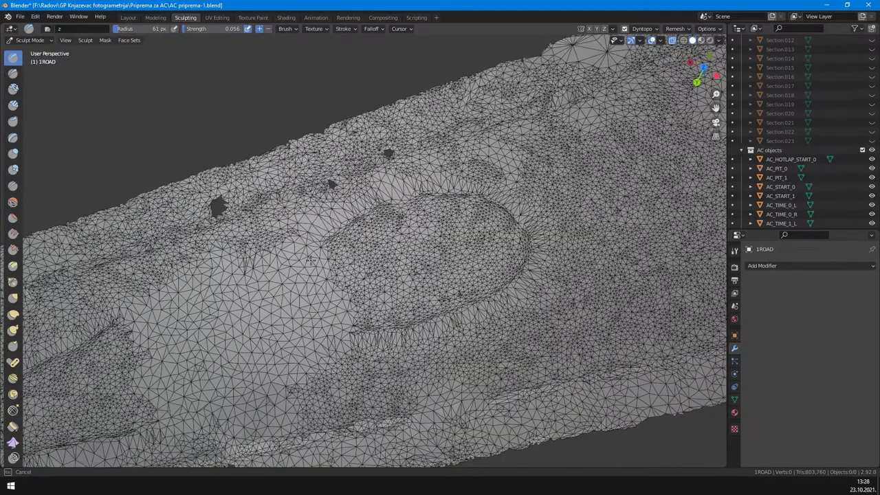
{"action": "mouse_move", "coordinate": [287, 320]}
{"action": "left_mouse_down"}
{"action": "mouse_move", "coordinate": [352, 231]}
{"action": "mouse_move", "coordinate": [507, 212]}
{"action": "mouse_move", "coordinate": [473, 283]}
{"action": "mouse_move", "coordinate": [409, 303]}
{"action": "mouse_move", "coordinate": [377, 282]}
{"action": "left_mouse_up"}
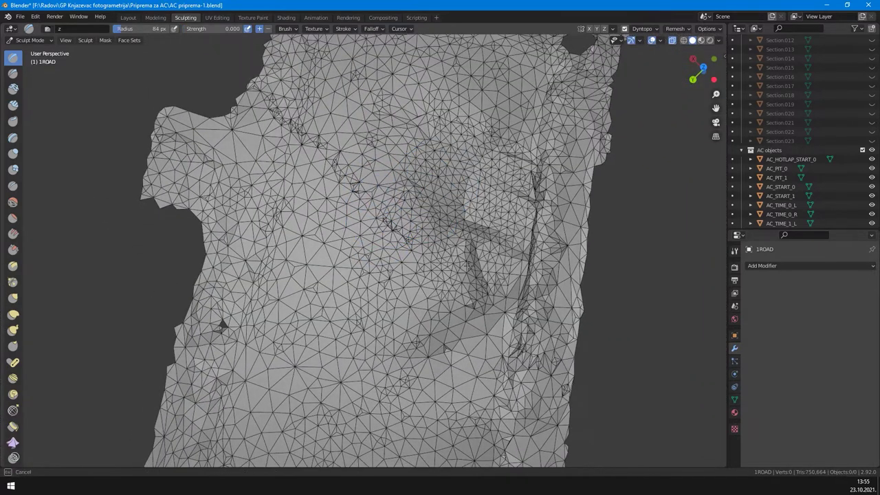
{"action": "mouse_move", "coordinate": [385, 179]}
{"action": "left_mouse_down"}
{"action": "mouse_move", "coordinate": [330, 155]}
{"action": "mouse_move", "coordinate": [460, 210]}
{"action": "left_mouse_up"}
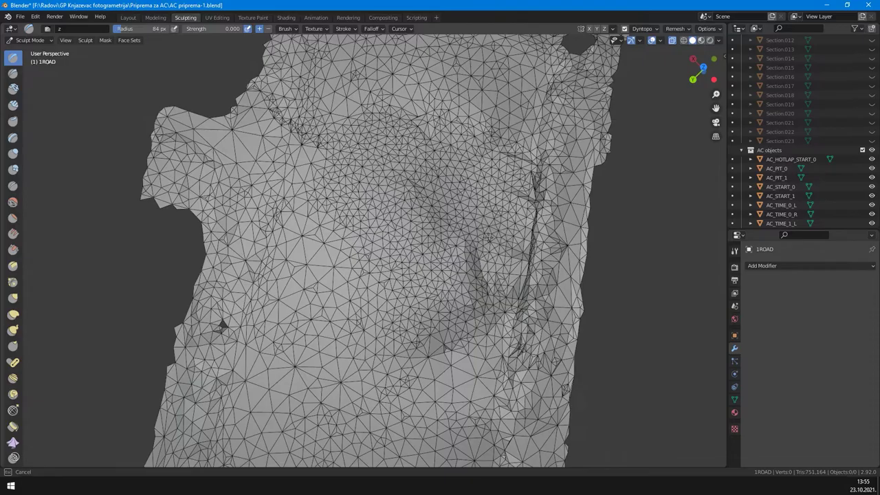
{"action": "mouse_move", "coordinate": [494, 269]}
{"action": "left_mouse_down"}
{"action": "mouse_move", "coordinate": [411, 243]}
{"action": "mouse_move", "coordinate": [326, 239]}
{"action": "mouse_move", "coordinate": [307, 297]}
{"action": "left_mouse_up"}
{"action": "mouse_move", "coordinate": [317, 257]}
{"action": "left_mouse_down"}
{"action": "mouse_move", "coordinate": [323, 323]}
{"action": "mouse_move", "coordinate": [364, 399]}
{"action": "mouse_move", "coordinate": [388, 324]}
{"action": "left_mouse_up"}
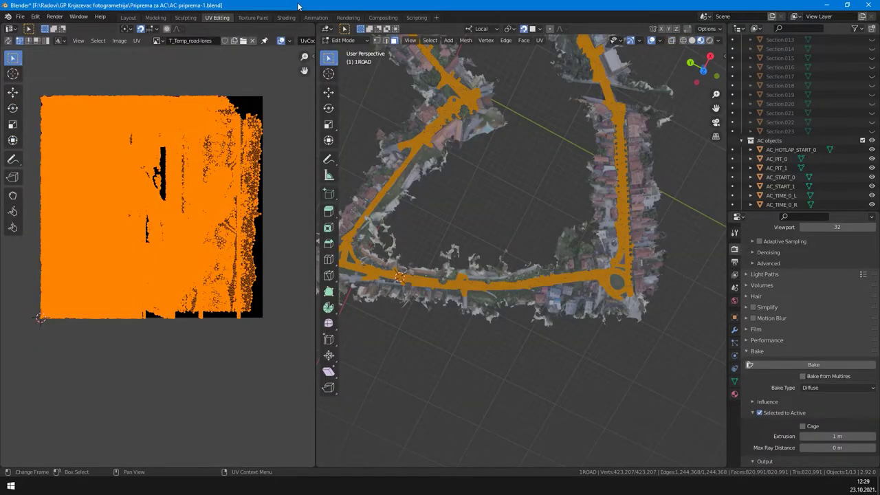
- Re-unwrap 1ROAD with Smart UV Project using the default settings
{"action": "key", "text": "u"}
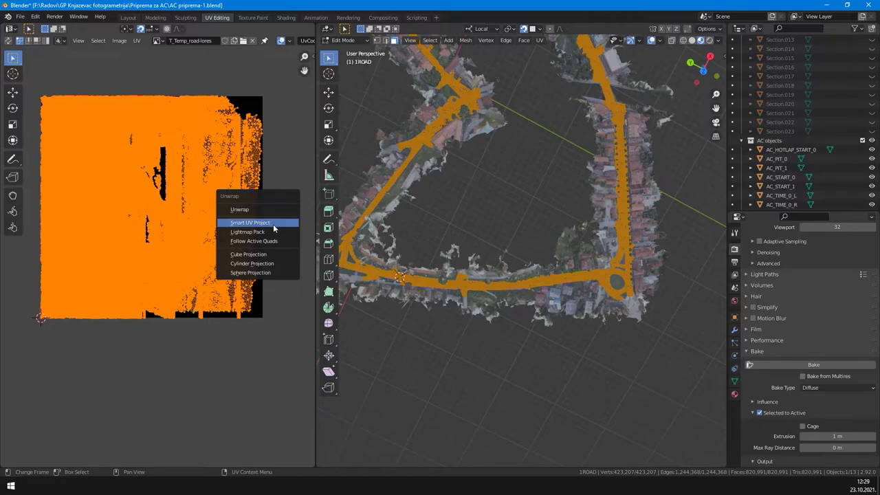
{"action": "left_click", "coordinate": [275, 225]}
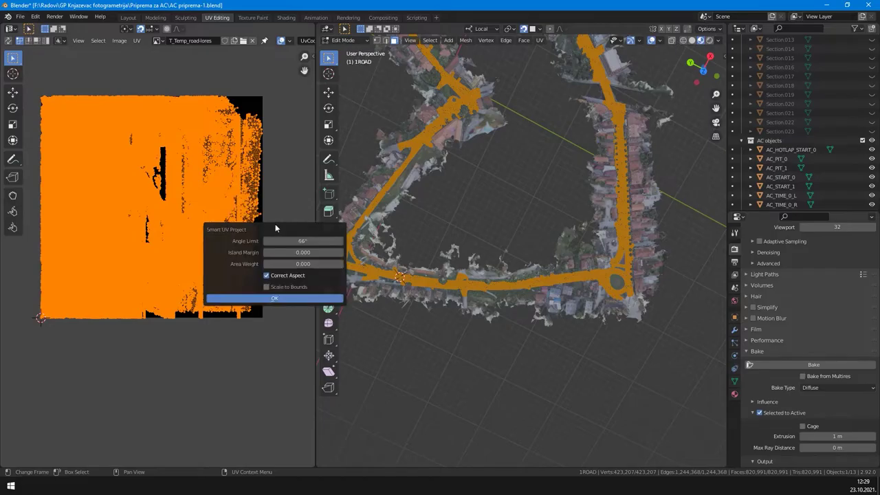
{"action": "left_click", "coordinate": [274, 297]}
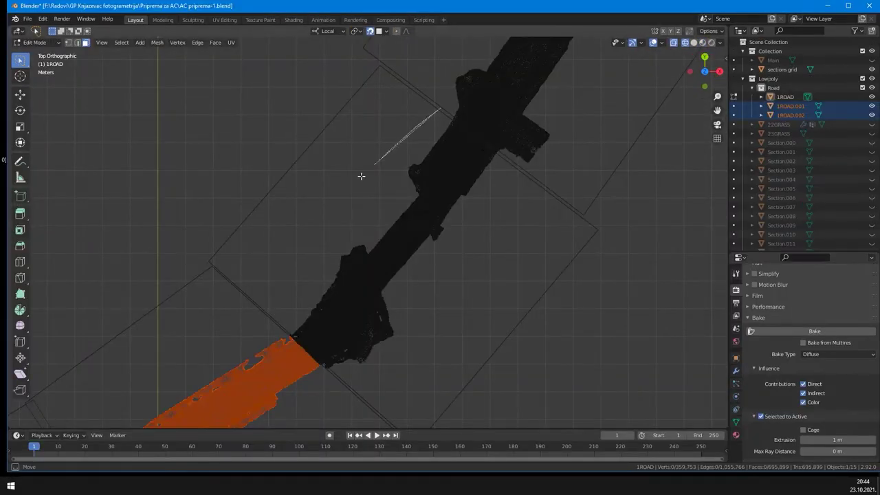
- Lasso a stretch of road and separate it into its own object, 1ROAD.003
{"action": "mouse_move", "coordinate": [361, 176]}
{"action": "left_mouse_down"}
{"action": "mouse_move", "coordinate": [326, 393]}
{"action": "mouse_move", "coordinate": [495, 186]}
{"action": "mouse_move", "coordinate": [454, 232]}
{"action": "left_mouse_up"}
{"action": "key", "text": "p"}
{"action": "key", "text": "Return"}
- Lasso-select the next stretch of road and bring up the Separate options
{"action": "scroll", "coordinate": [327, 342], "scroll_direction": "up", "scroll_amount": 2}
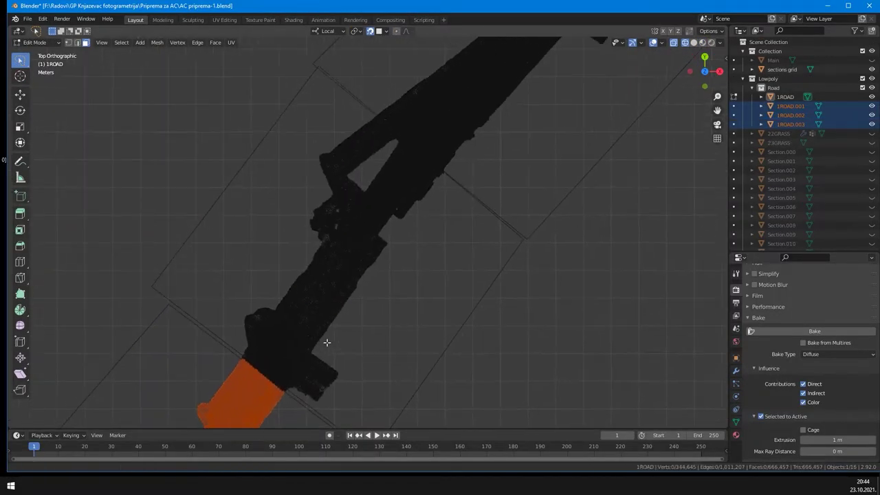
{"action": "mouse_move", "coordinate": [235, 276]}
{"action": "left_mouse_down"}
{"action": "mouse_move", "coordinate": [353, 413]}
{"action": "mouse_move", "coordinate": [448, 233]}
{"action": "mouse_move", "coordinate": [446, 187]}
{"action": "left_mouse_up"}
{"action": "mouse_move", "coordinate": [370, 110]}
{"action": "left_mouse_down"}
{"action": "mouse_move", "coordinate": [445, 202]}
{"action": "mouse_move", "coordinate": [444, 218]}
{"action": "left_mouse_up"}
{"action": "key", "text": "p"}
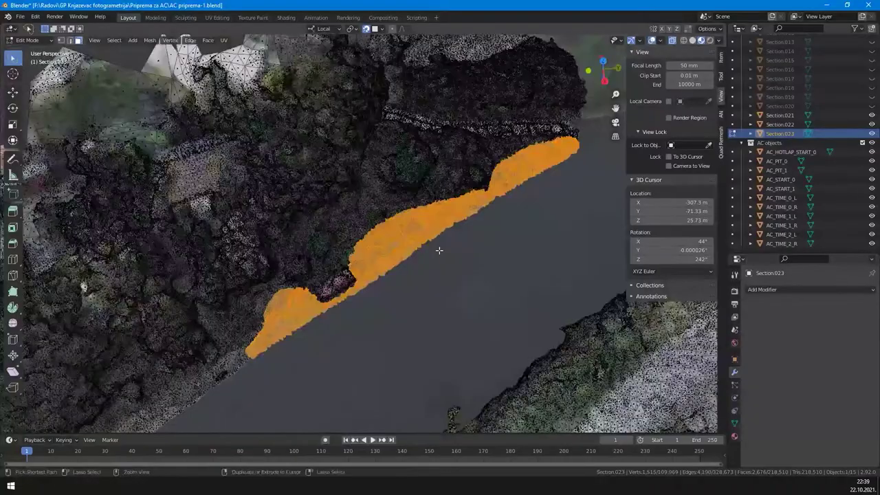
- Separate the grass verge from Section.023 and name the new object 23GRASS
{"action": "scroll", "coordinate": [438, 250], "scroll_direction": "up", "scroll_amount": 2}
{"action": "key", "text": "p"}
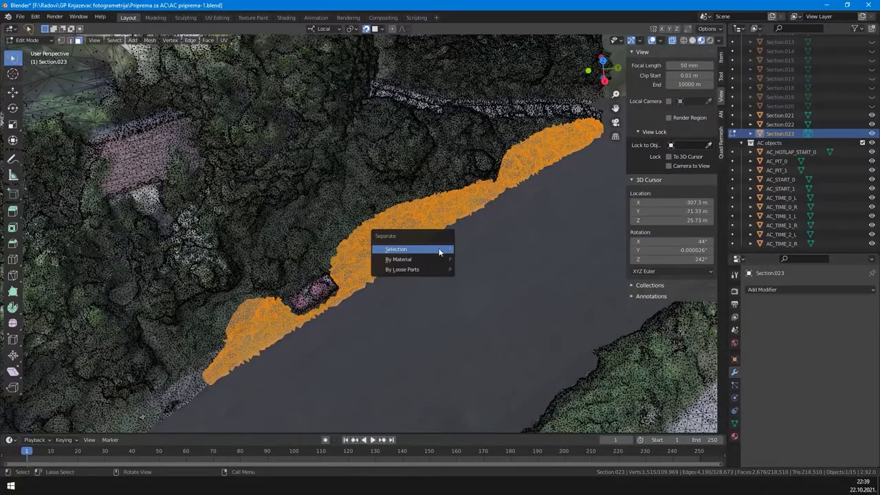
{"action": "key", "text": "Return"}
{"action": "key", "text": "Tab"}
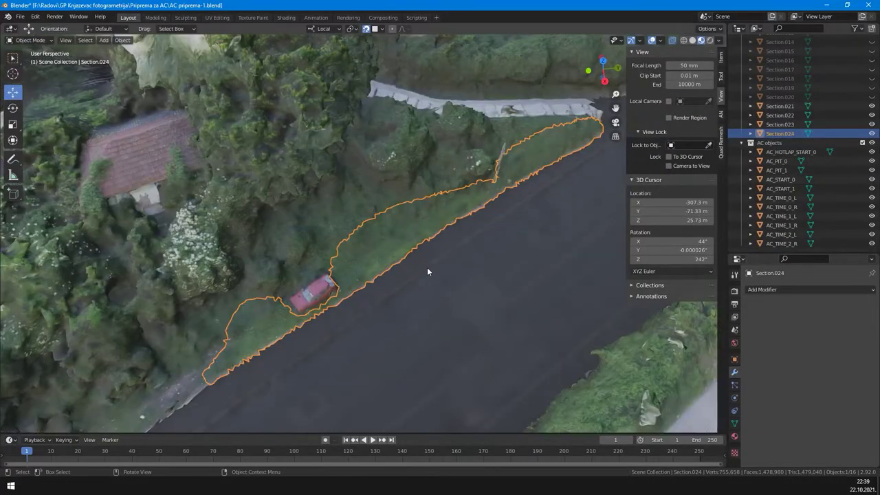
{"action": "key", "text": "F2"}
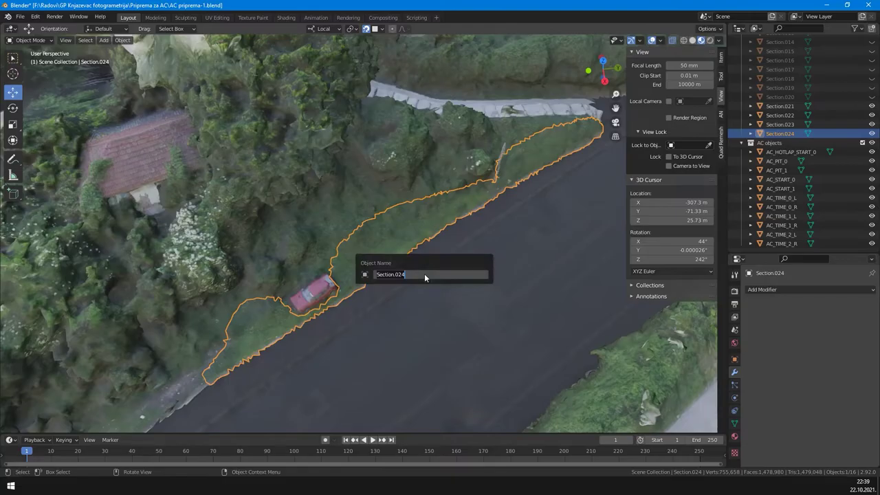
{"action": "type", "text": "23GRASS"}
{"action": "key", "text": "Return"}
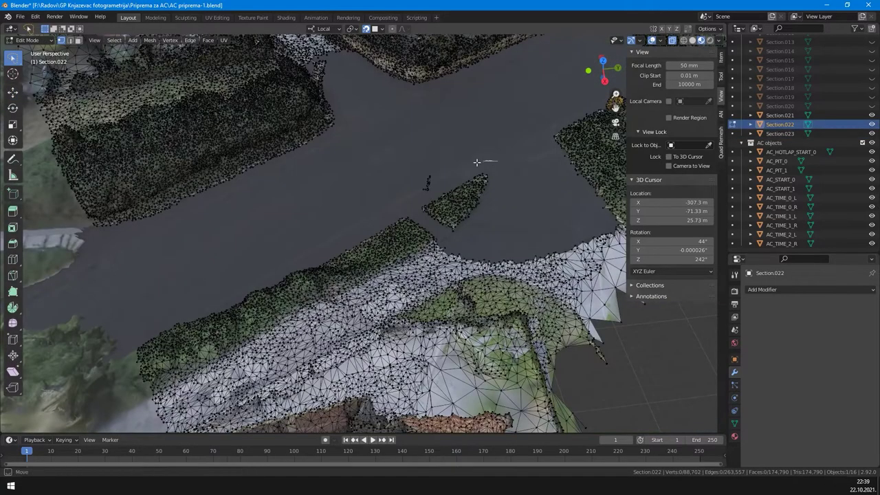
- Lasso-select the roadside strip of Section.022
{"action": "mouse_move", "coordinate": [496, 162]}
{"action": "left_mouse_down"}
{"action": "mouse_move", "coordinate": [426, 225]}
{"action": "mouse_move", "coordinate": [509, 157]}
{"action": "left_mouse_up"}
{"action": "mouse_move", "coordinate": [165, 132]}
{"action": "left_mouse_down"}
{"action": "mouse_move", "coordinate": [237, 259]}
{"action": "mouse_move", "coordinate": [453, 141]}
{"action": "mouse_move", "coordinate": [547, 155]}
{"action": "mouse_move", "coordinate": [553, 283]}
{"action": "left_mouse_up"}
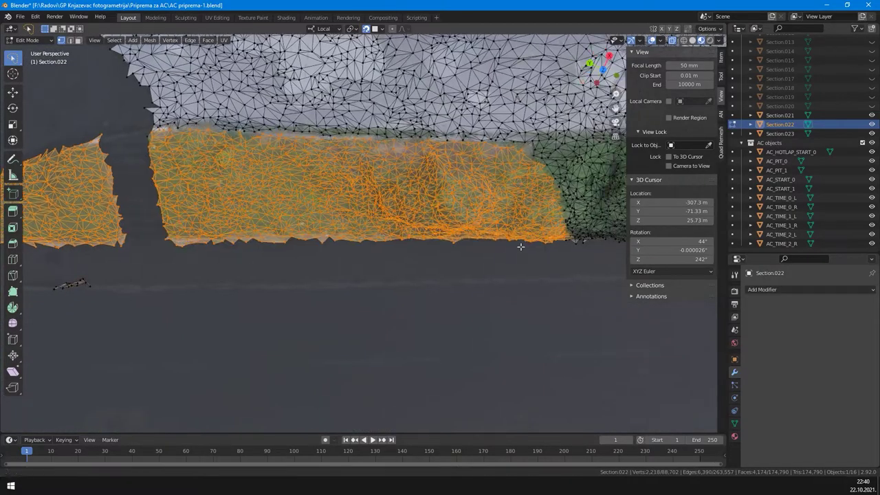
{"action": "mouse_move", "coordinate": [543, 280]}
{"action": "left_mouse_down"}
{"action": "mouse_move", "coordinate": [208, 293]}
{"action": "mouse_move", "coordinate": [209, 357]}
{"action": "mouse_move", "coordinate": [543, 283]}
{"action": "left_mouse_up"}
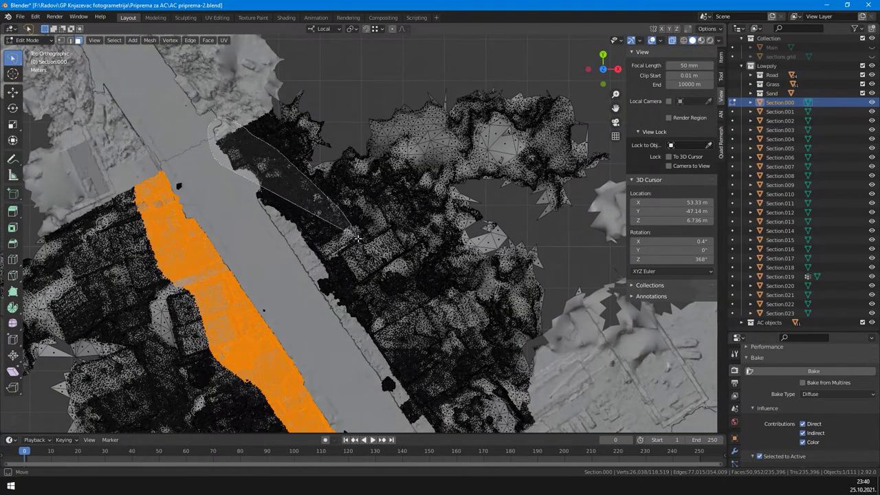
- Lasso the building strips on both sides of the road in Section.000 and separate them into Section.024
{"action": "mouse_move", "coordinate": [410, 313]}
{"action": "left_mouse_down"}
{"action": "mouse_move", "coordinate": [429, 360]}
{"action": "mouse_move", "coordinate": [384, 227]}
{"action": "mouse_move", "coordinate": [288, 121]}
{"action": "left_mouse_up"}
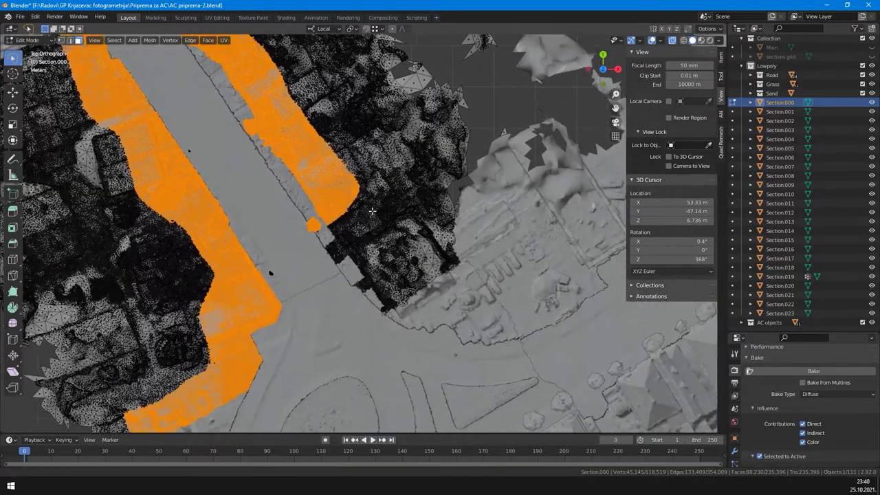
{"action": "middle_click_drag", "start_coordinate": [371, 211], "coordinate": [362, 200], "text": "shift"}
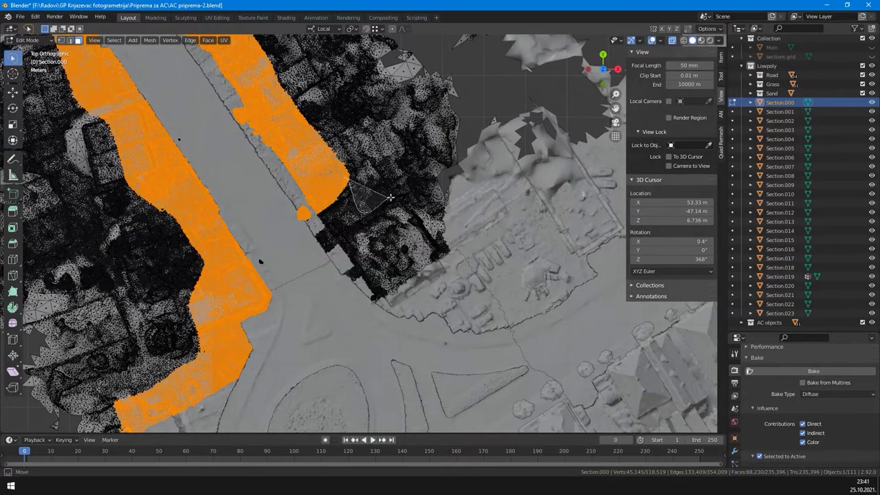
{"action": "mouse_move", "coordinate": [423, 215]}
{"action": "left_mouse_down"}
{"action": "mouse_move", "coordinate": [461, 268]}
{"action": "mouse_move", "coordinate": [379, 344]}
{"action": "mouse_move", "coordinate": [321, 329]}
{"action": "mouse_move", "coordinate": [268, 195]}
{"action": "left_mouse_up"}
{"action": "middle_click_drag", "start_coordinate": [292, 299], "coordinate": [410, 204]}
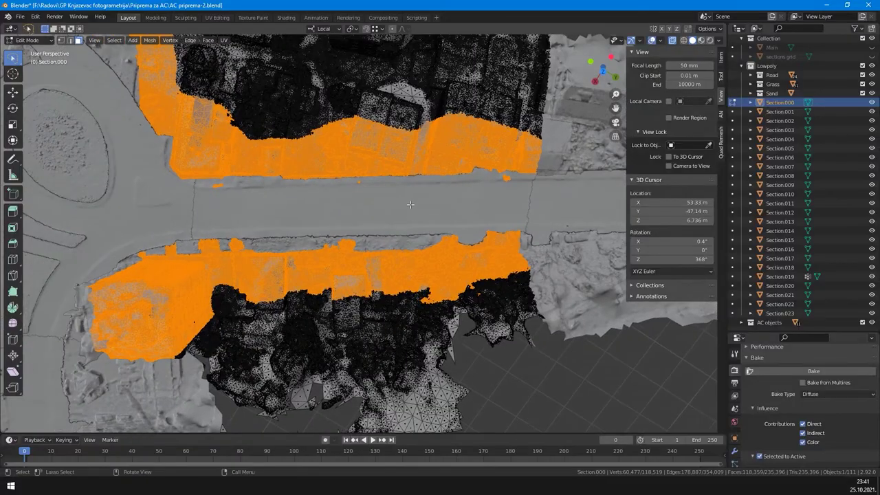
{"action": "key", "text": "p"}
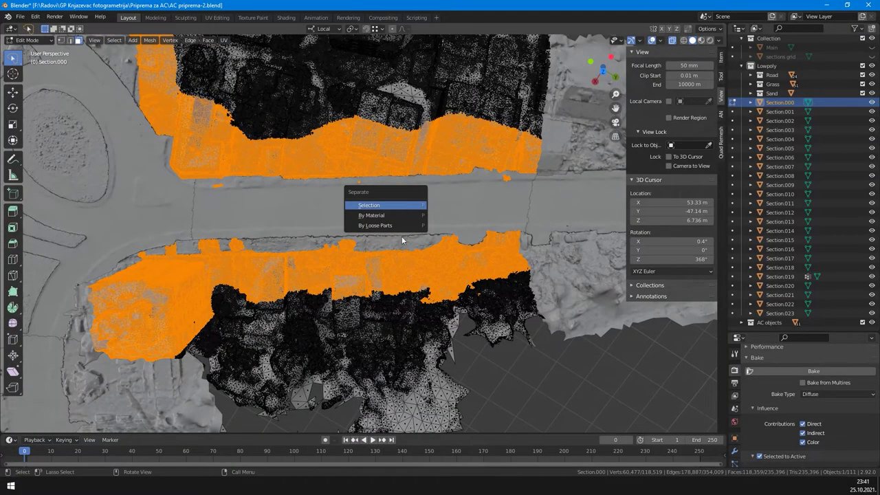
{"action": "key", "text": "Return"}
{"action": "key", "text": "Tab"}
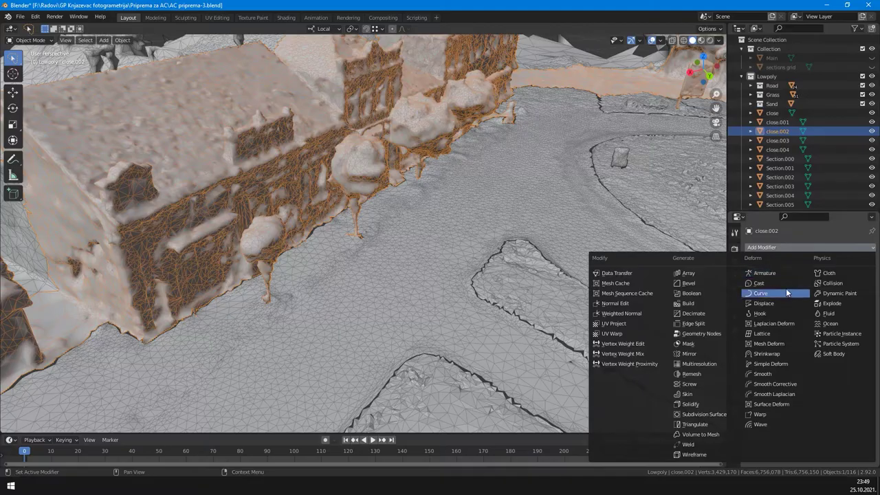
- Try a Decimate ratio of 0.2, revert to 0.5, and hide Decimate in the viewport
{"action": "left_click", "coordinate": [694, 316]}
{"action": "key", "text": "Return"}
{"action": "left_click", "coordinate": [830, 289]}
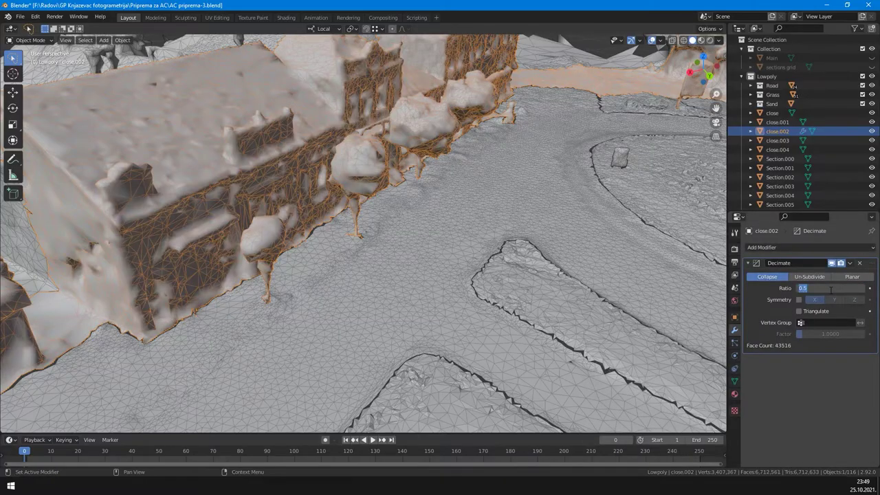
{"action": "type", "text": "0.2"}
{"action": "key", "text": "Return"}
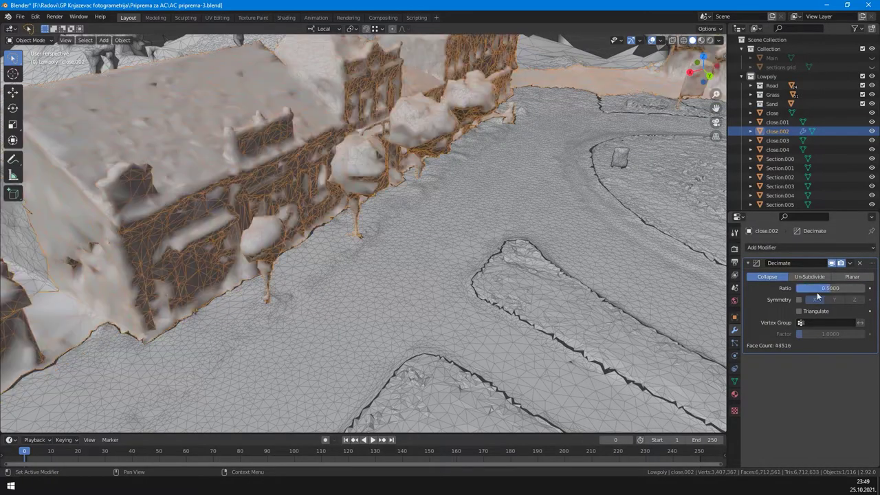
{"action": "key", "text": "ctrl+z"}
{"action": "left_click", "coordinate": [831, 263]}
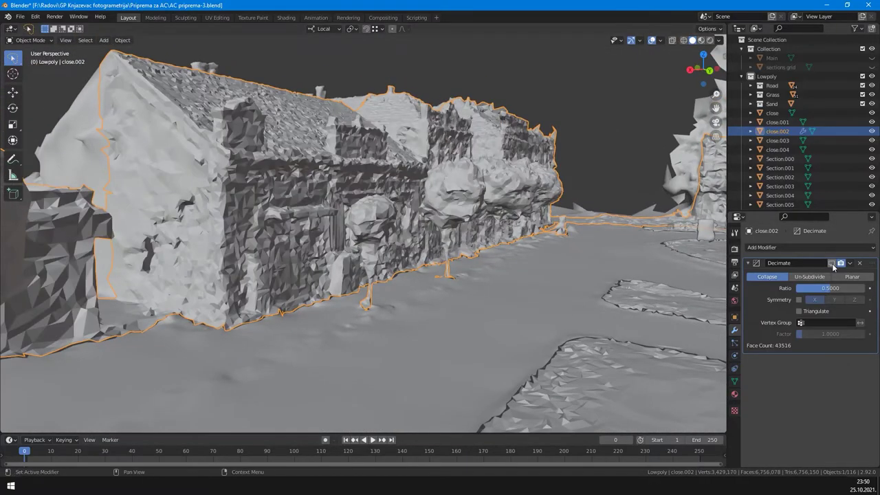
- Shade close.002 smooth and add a Smooth modifier placed above Decimate
{"action": "right_click", "coordinate": [283, 255]}
{"action": "left_click", "coordinate": [283, 258]}
{"action": "left_click", "coordinate": [763, 247]}
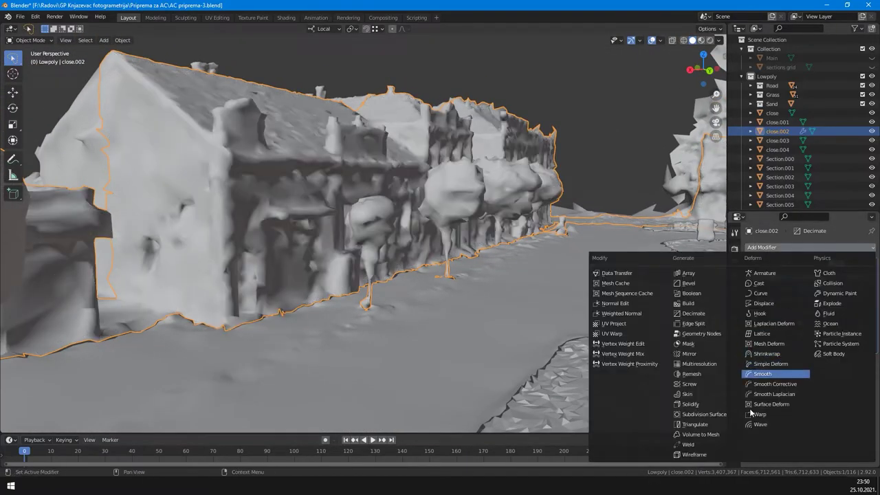
{"action": "left_click", "coordinate": [775, 373]}
{"action": "left_click_drag", "start_coordinate": [766, 364], "coordinate": [874, 295]}
{"action": "left_click", "coordinate": [863, 268], "text": "ctrl"}
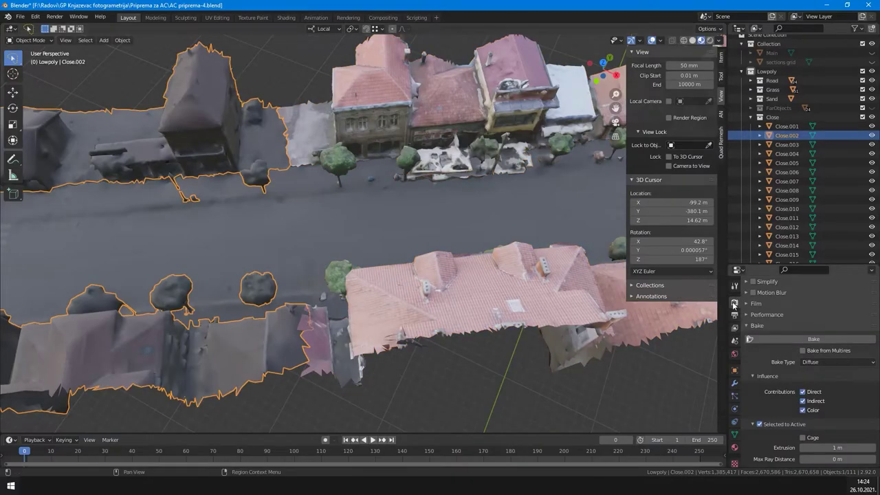
- Lower the world Color value to 0.067 and disable Direct in the bake influence
{"action": "left_click", "coordinate": [734, 354]}
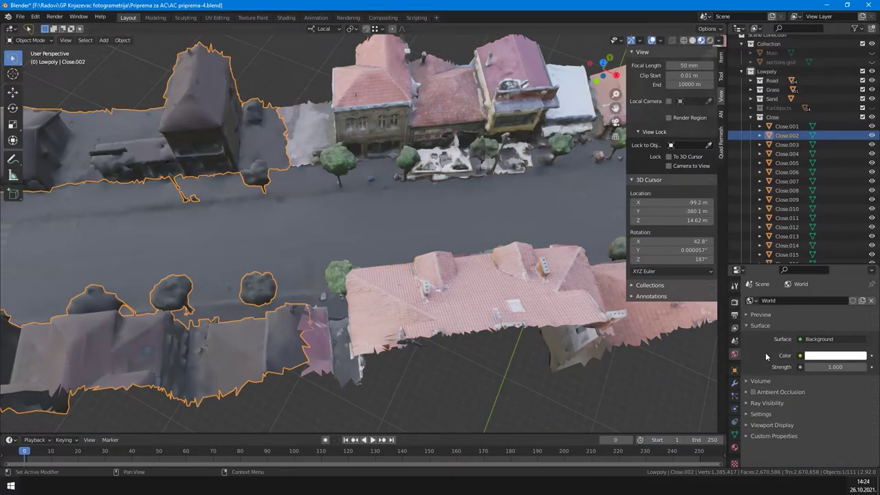
{"action": "left_click", "coordinate": [823, 358]}
{"action": "left_click_drag", "start_coordinate": [859, 276], "coordinate": [859, 228]}
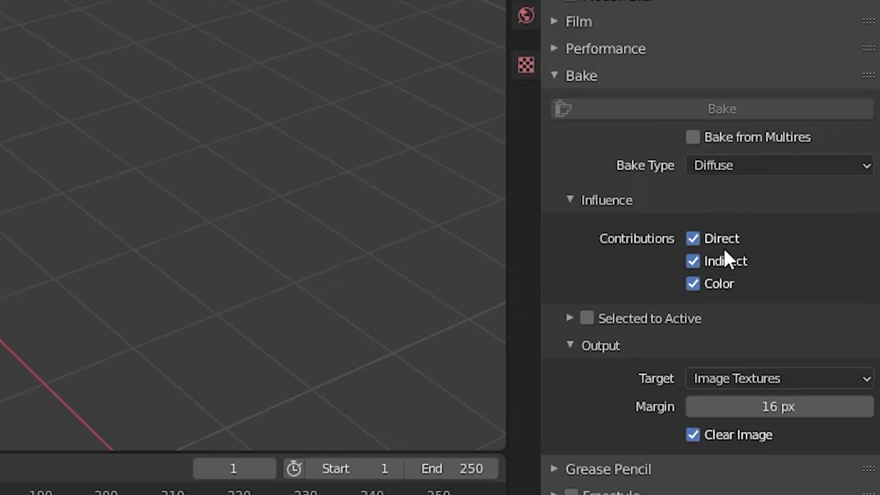
{"action": "left_click", "coordinate": [696, 240]}
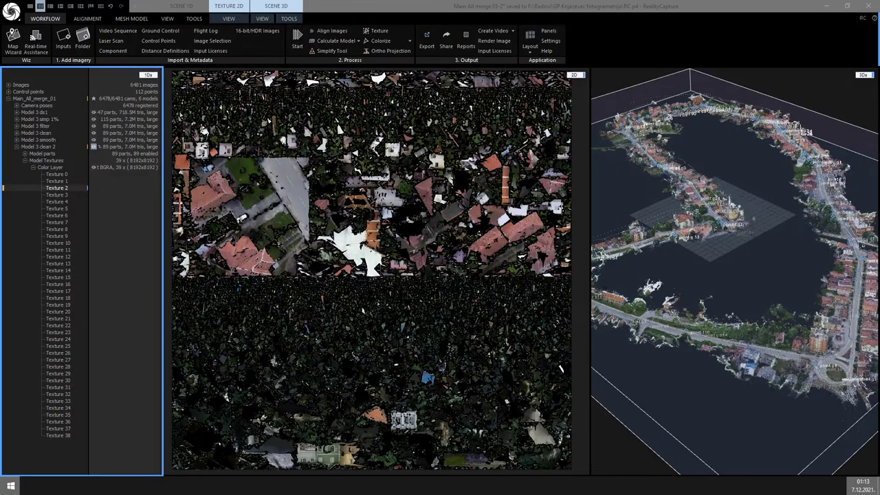
- View the Texture 0, 1, 2 and 3 atlases in turn in the 2D view
{"action": "left_click", "coordinate": [58, 174]}
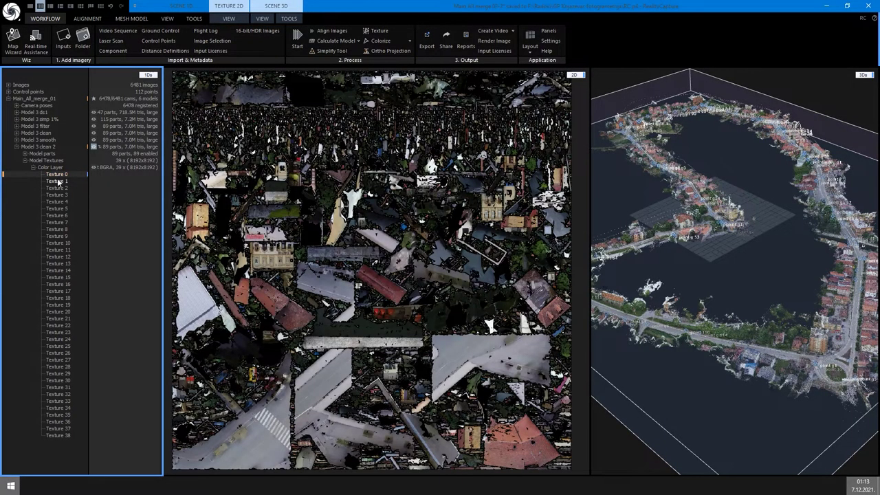
{"action": "left_click", "coordinate": [58, 181]}
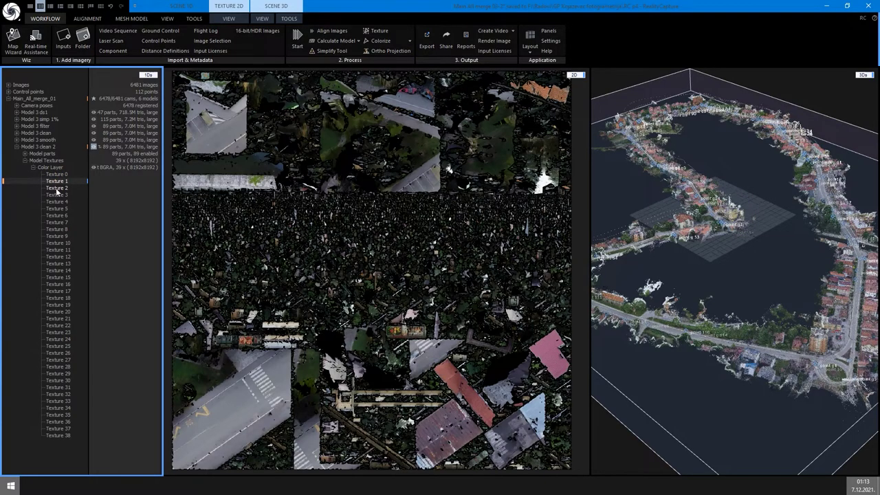
{"action": "left_click", "coordinate": [57, 189]}
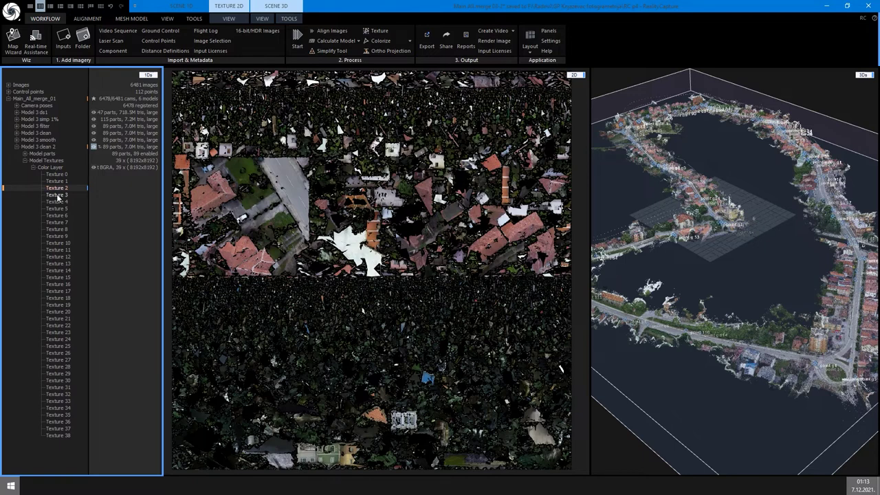
{"action": "left_click", "coordinate": [57, 195]}
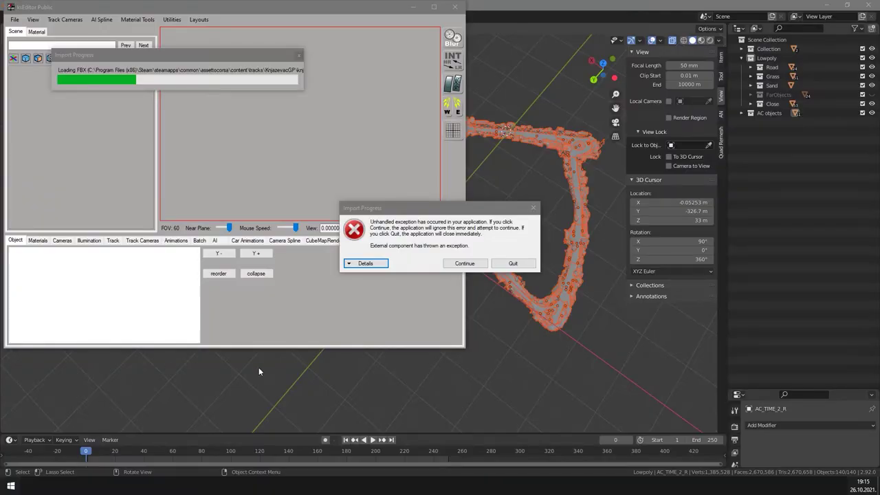
- Move the Import Progress error dialog aside and expand its exception Details
{"action": "left_click_drag", "start_coordinate": [419, 212], "coordinate": [315, 192]}
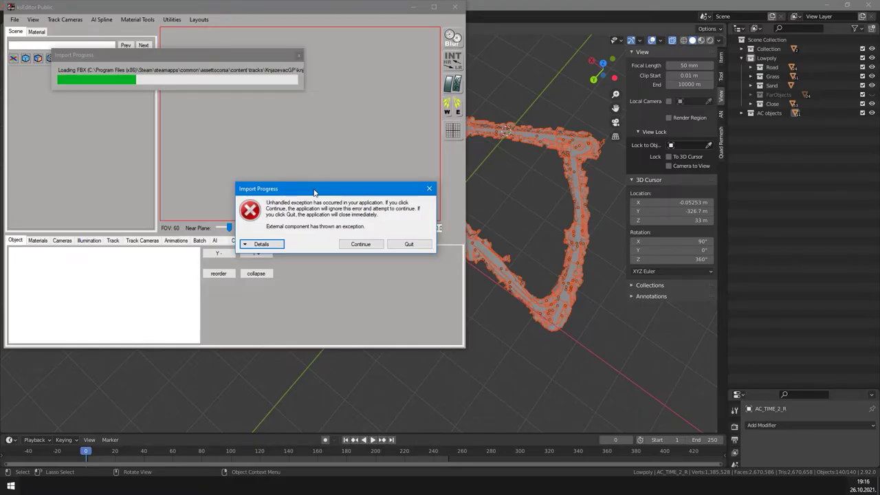
{"action": "left_click", "coordinate": [262, 244]}
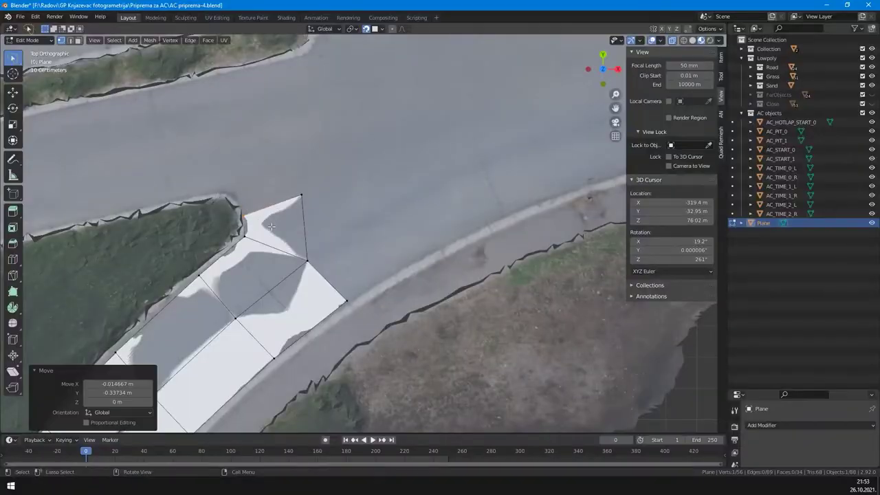
- Extrude the plane's end edges three more times, placing each new edge along the curb
{"action": "left_click", "coordinate": [390, 167]}
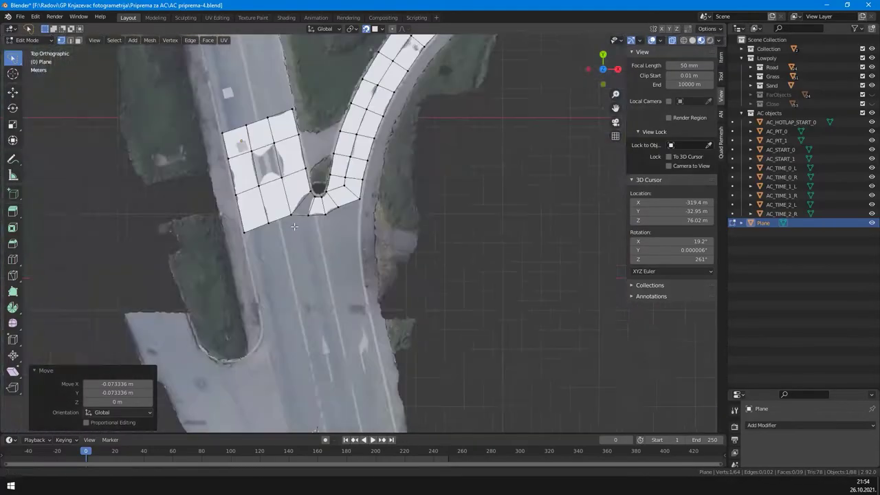
{"action": "middle_click_drag", "start_coordinate": [352, 320], "coordinate": [353, 203], "text": "shift"}
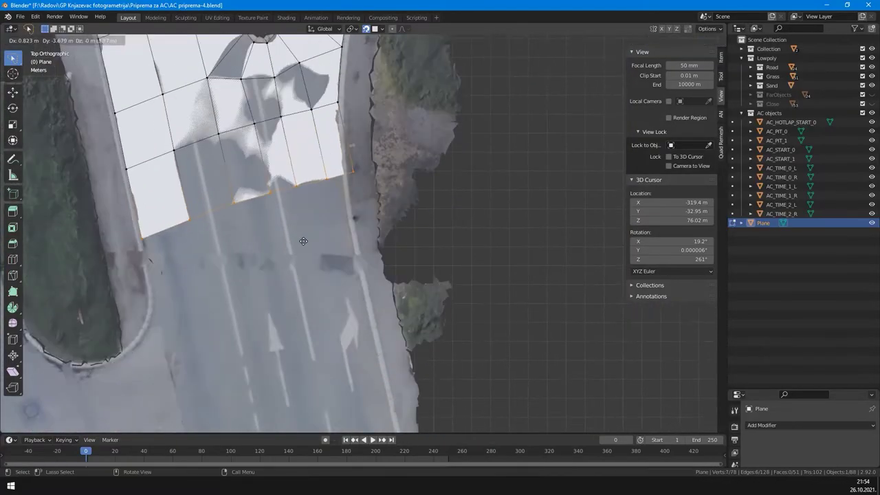
{"action": "key", "text": "e"}
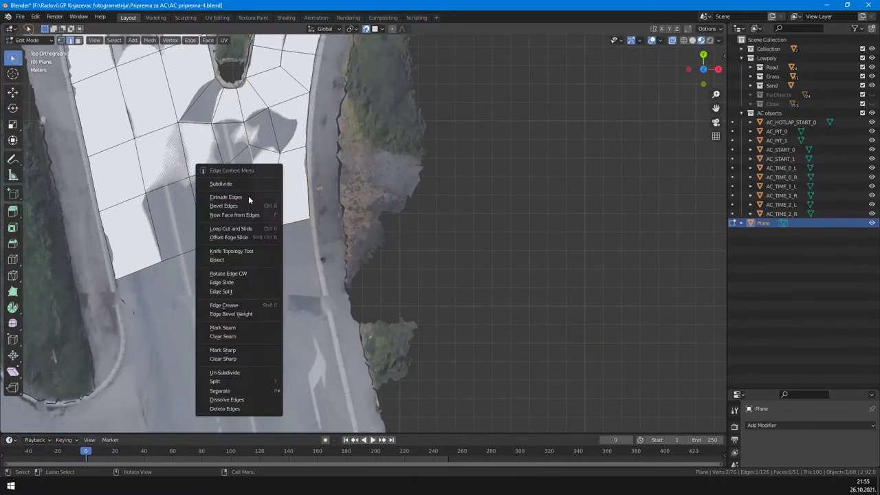
{"action": "left_click", "coordinate": [248, 195]}
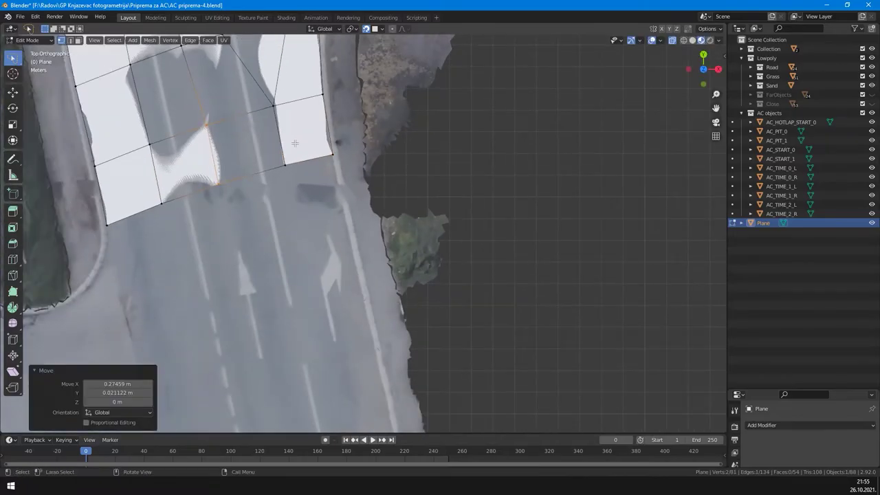
{"action": "key", "text": "e"}
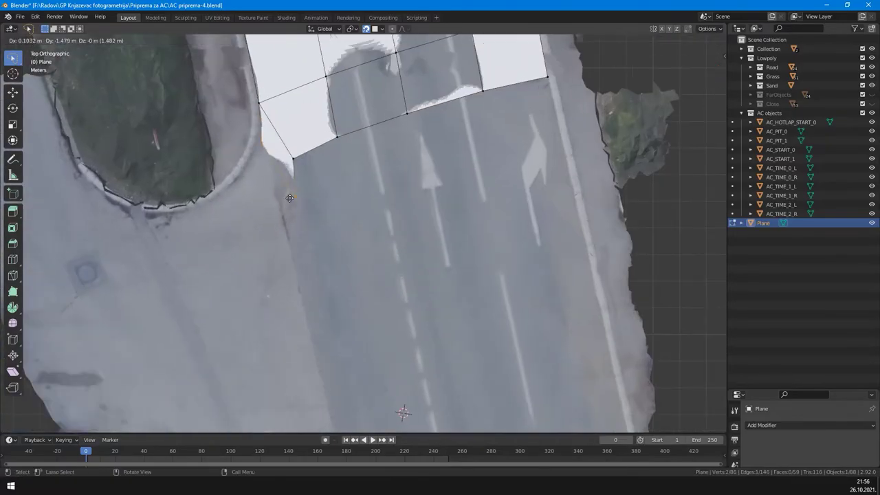
{"action": "left_click", "coordinate": [290, 198]}
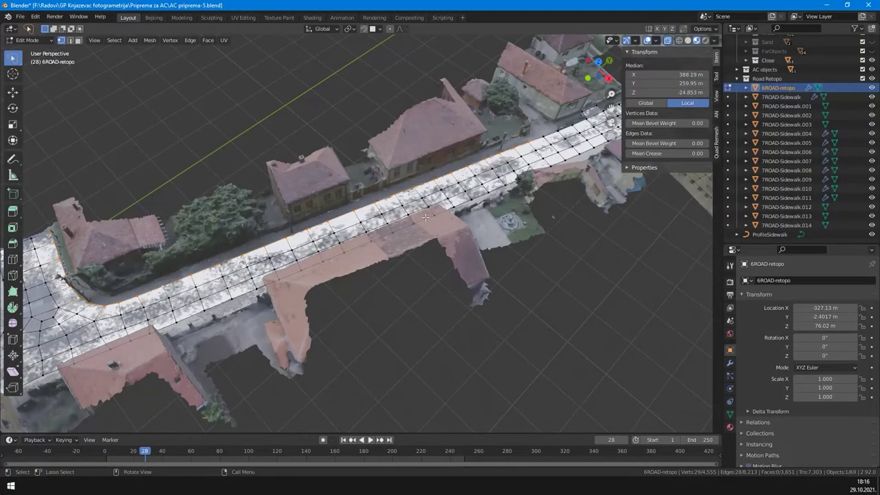
- Duplicate the selected road-edge faces and separate them into a new object
{"action": "key", "text": "g"}
{"action": "right_click", "coordinate": [427, 207]}
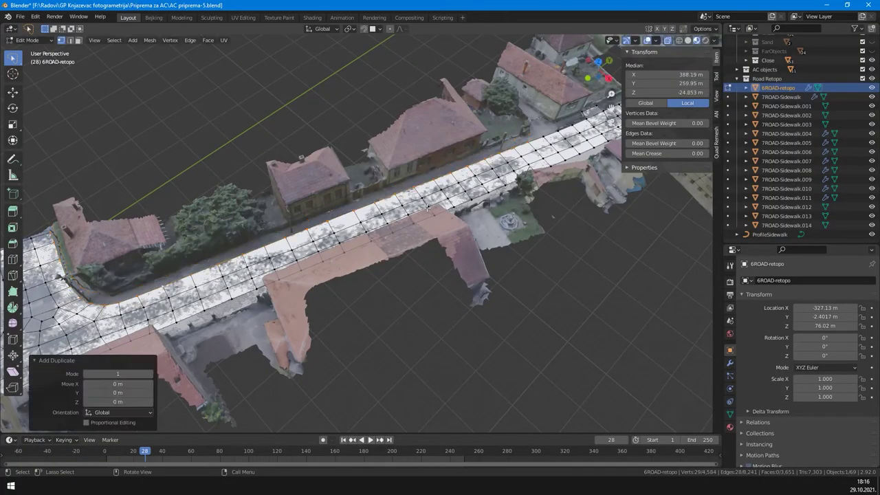
{"action": "key", "text": "p"}
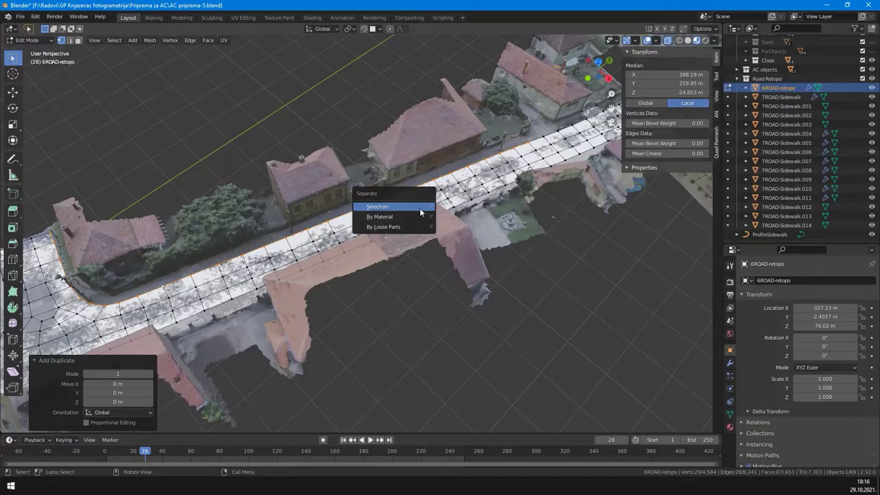
{"action": "left_click", "coordinate": [419, 206]}
{"action": "key", "text": "Tab"}
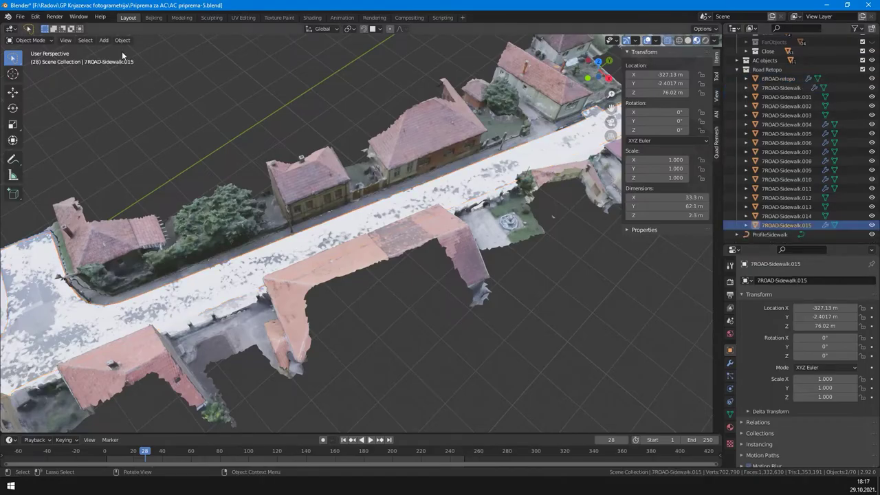
- Convert the sidewalk mesh to a curve and bevel it with the ProfileSidewalk object
{"action": "left_click", "coordinate": [122, 40]}
{"action": "mouse_move", "coordinate": [166, 269]}
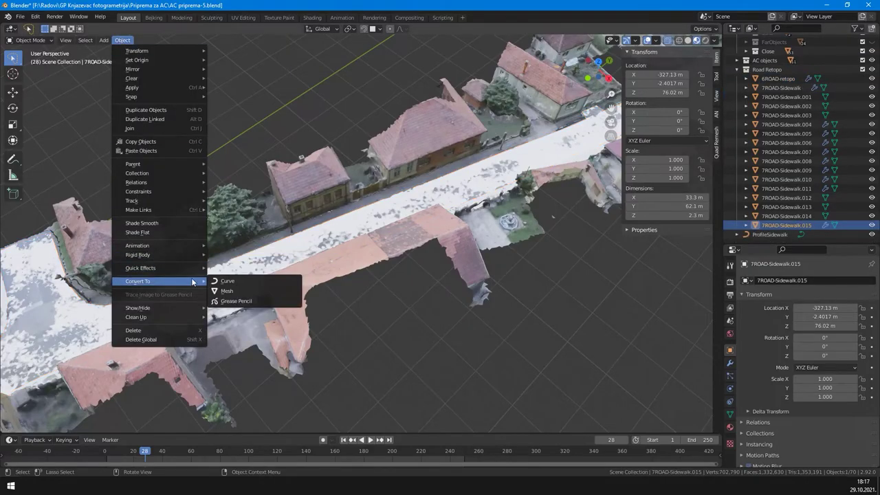
{"action": "left_click", "coordinate": [233, 281]}
{"action": "scroll", "coordinate": [413, 309], "scroll_direction": "up", "scroll_amount": 3}
{"action": "left_click", "coordinate": [730, 402]}
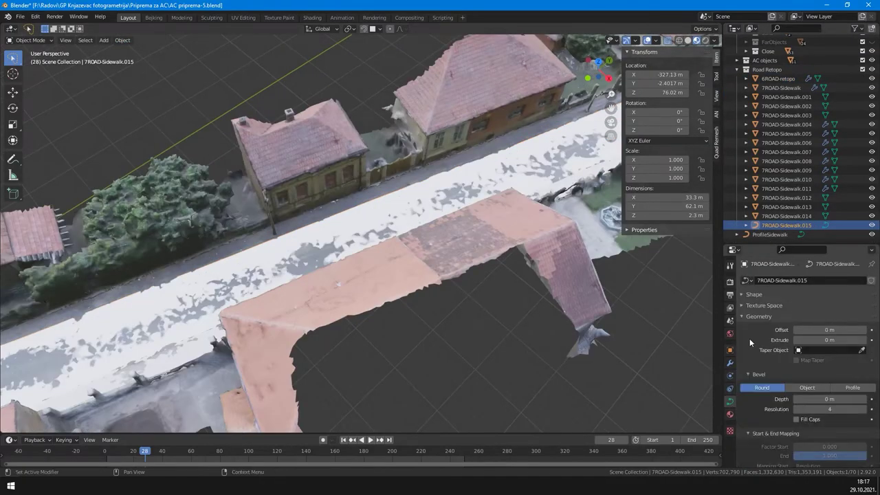
{"action": "left_click", "coordinate": [806, 387]}
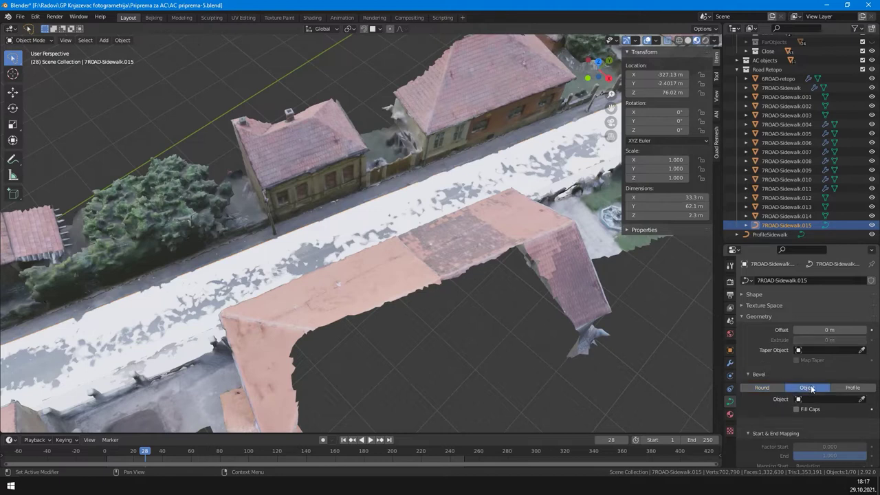
{"action": "left_click", "coordinate": [862, 400]}
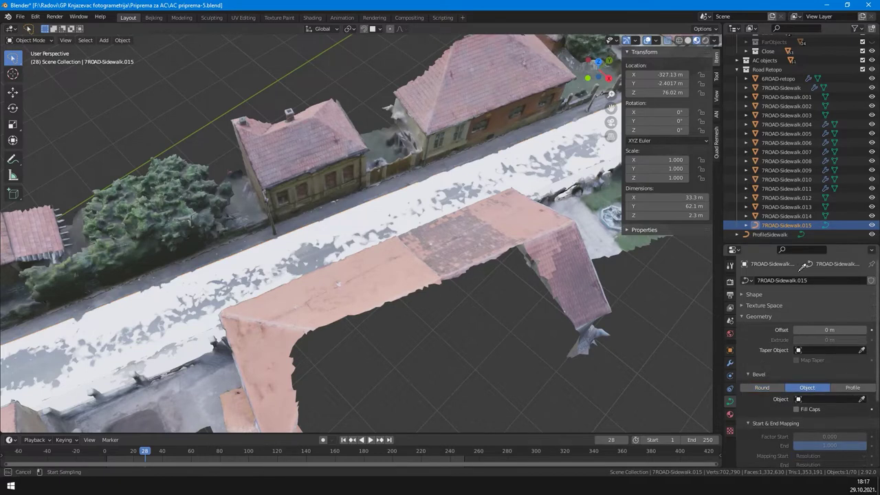
{"action": "left_click", "coordinate": [771, 234]}
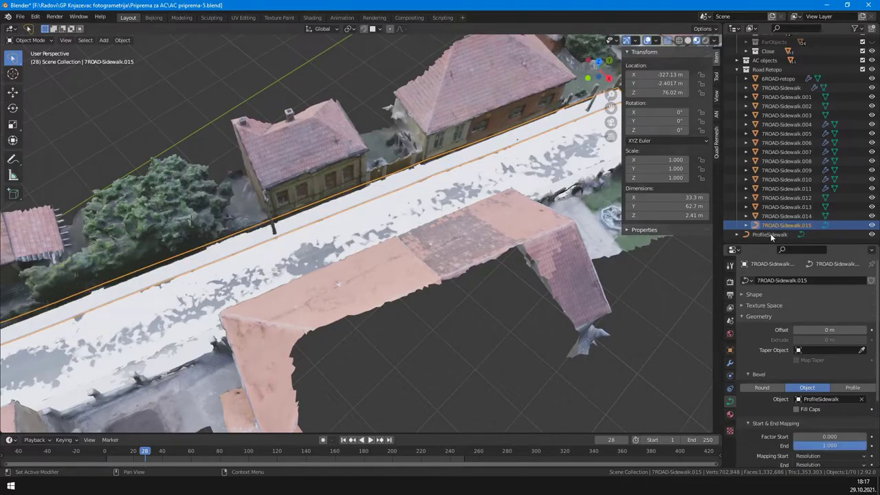
- Slide the ProfileSidewalk top control point along X to −0.109 m to reshape the profile
{"action": "left_click", "coordinate": [769, 235]}
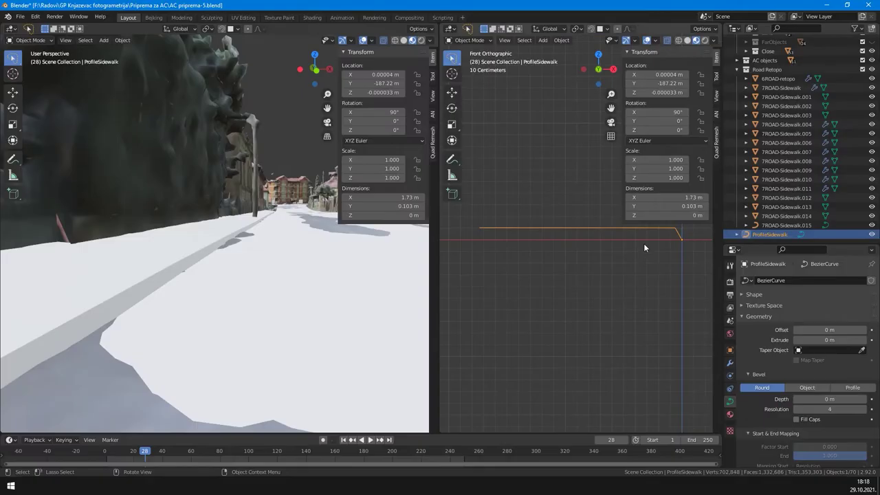
{"action": "left_click_drag", "start_coordinate": [642, 245], "coordinate": [635, 251]}
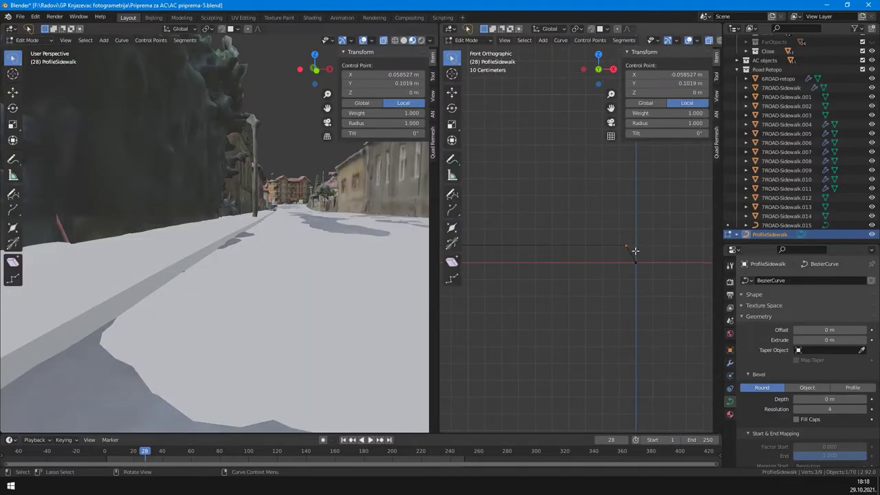
{"action": "scroll", "coordinate": [635, 250], "scroll_direction": "up", "scroll_amount": 5}
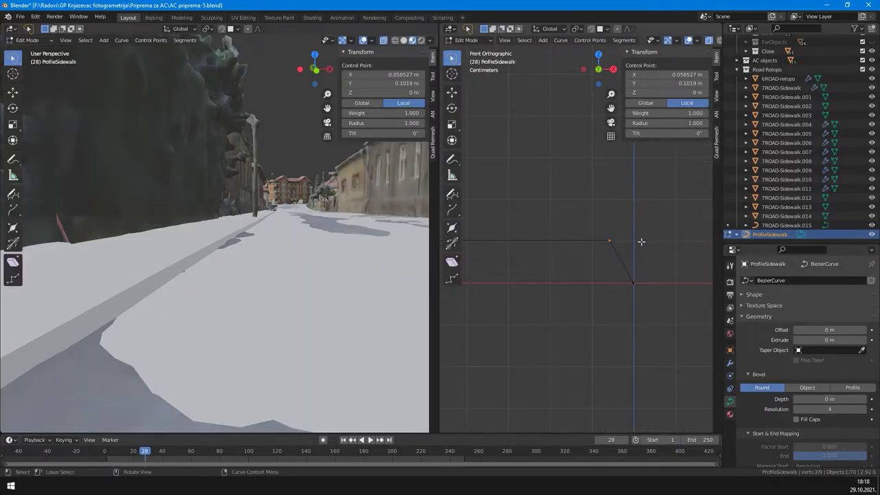
{"action": "key", "text": "g"}
{"action": "key", "text": "x"}
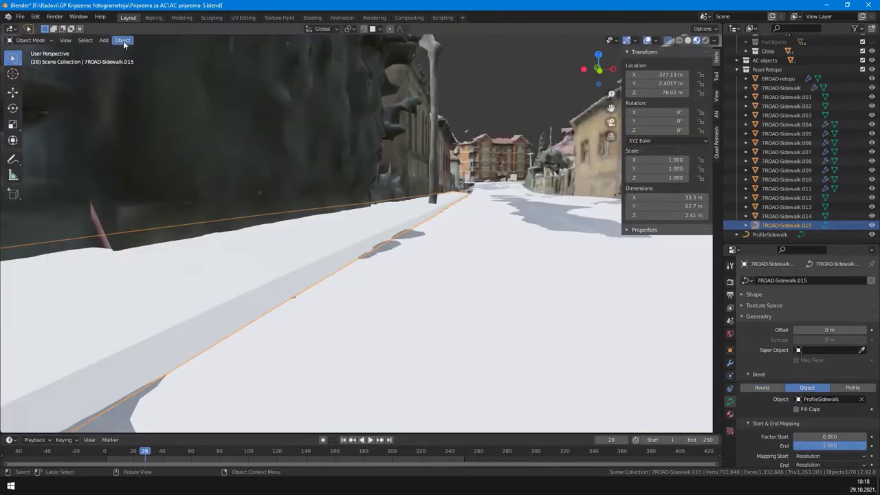
{"action": "left_click", "coordinate": [123, 40]}
- Convert the 7ROAD-Sidewalk.015 curve to a mesh and lower the selected edge vertically
{"action": "mouse_move", "coordinate": [155, 282]}
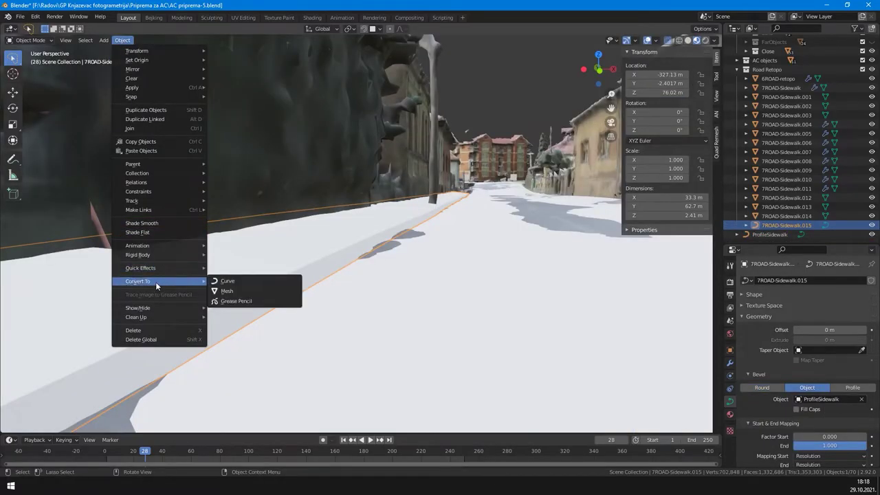
{"action": "left_click", "coordinate": [234, 292]}
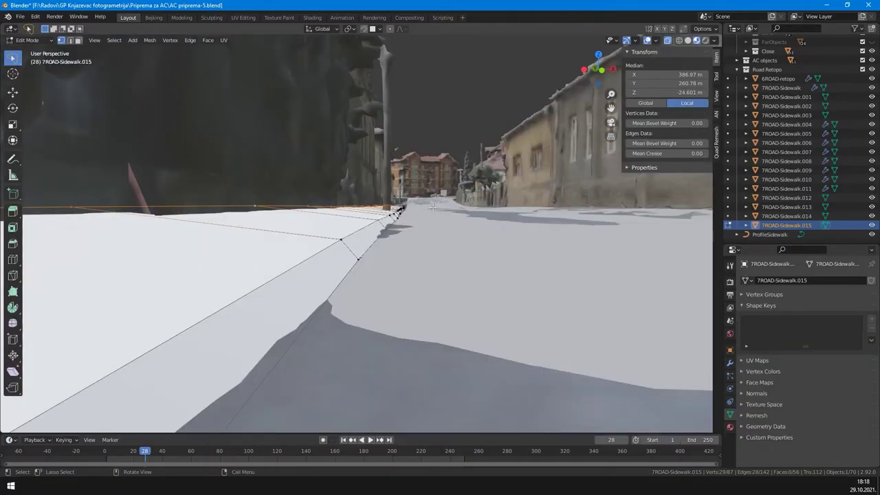
{"action": "key", "text": "g"}
{"action": "key", "text": "z"}
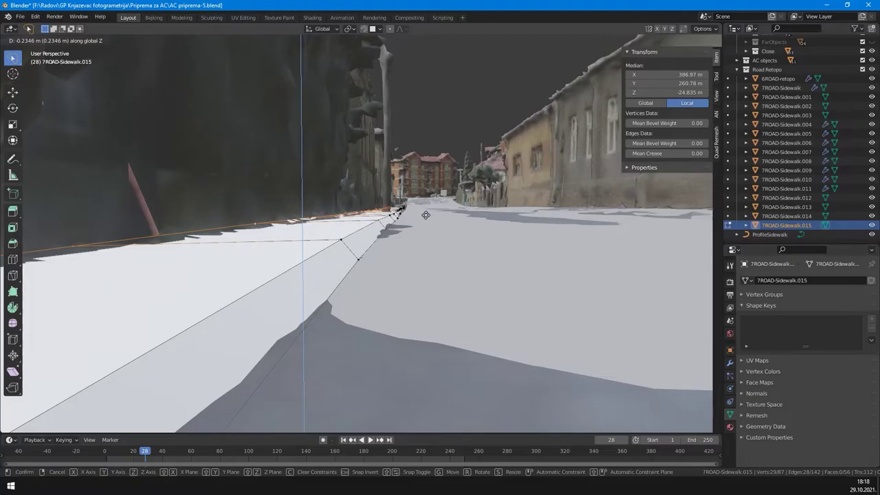
{"action": "left_click", "coordinate": [426, 215]}
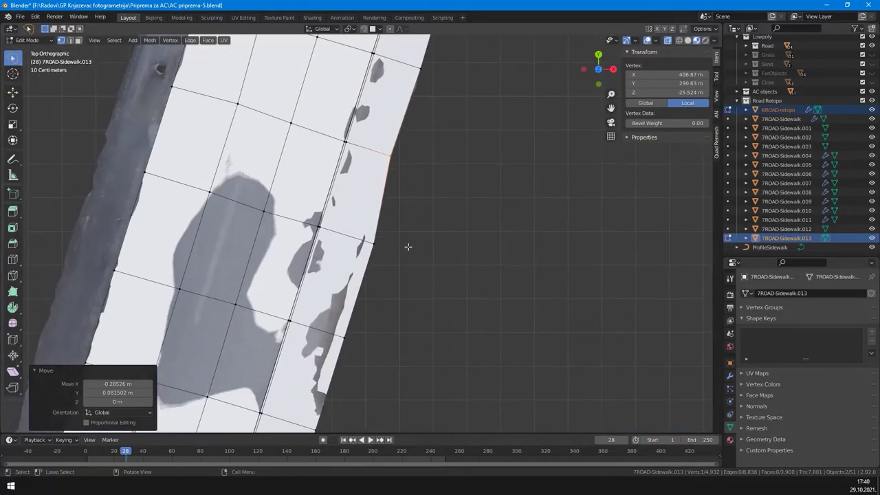
- Shift the edge along the road and move a sidewalk vertex into line with the curb
{"action": "key", "text": "g"}
{"action": "left_click", "coordinate": [399, 238]}
{"action": "scroll", "coordinate": [399, 238], "scroll_direction": "down", "scroll_amount": 4, "text": "shift"}
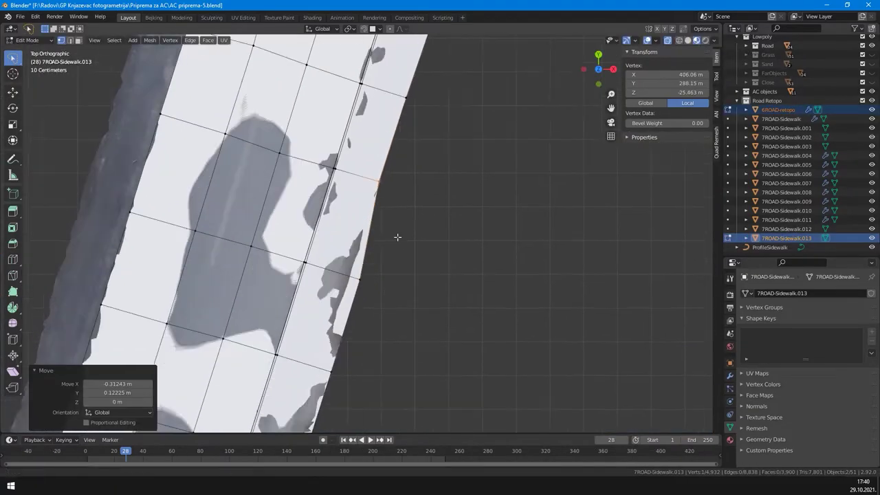
{"action": "left_click", "coordinate": [392, 258]}
{"action": "left_click", "coordinate": [395, 258]}
{"action": "key", "text": "g"}
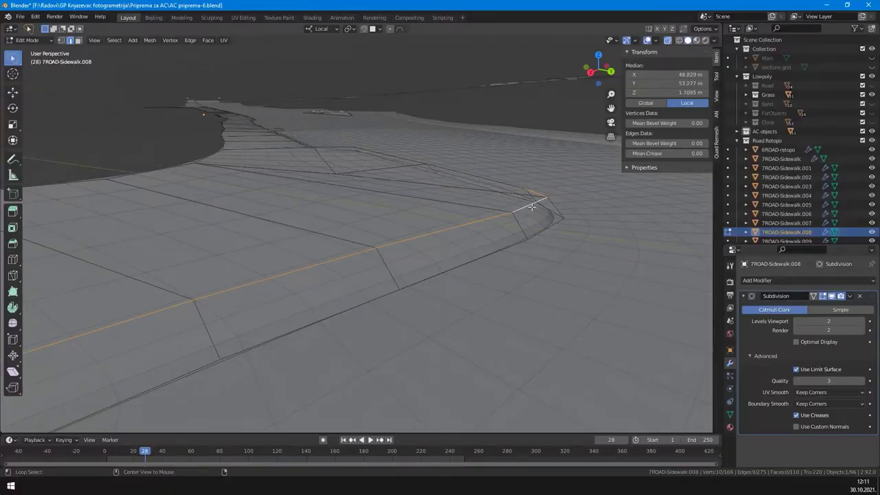
- Crease the curb loop, its adjoining corner edges and the arch loop, up to 0.85
{"action": "left_click", "coordinate": [511, 193], "text": "alt+shift"}
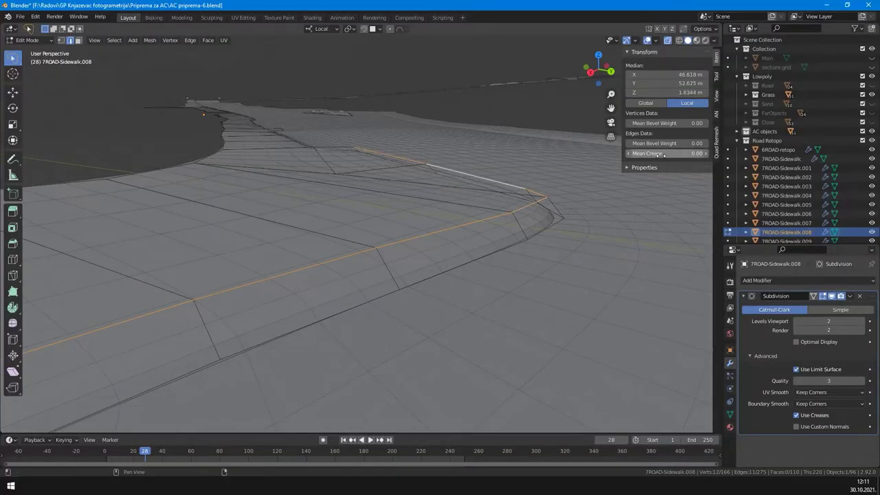
{"action": "left_click_drag", "start_coordinate": [647, 153], "coordinate": [701, 160]}
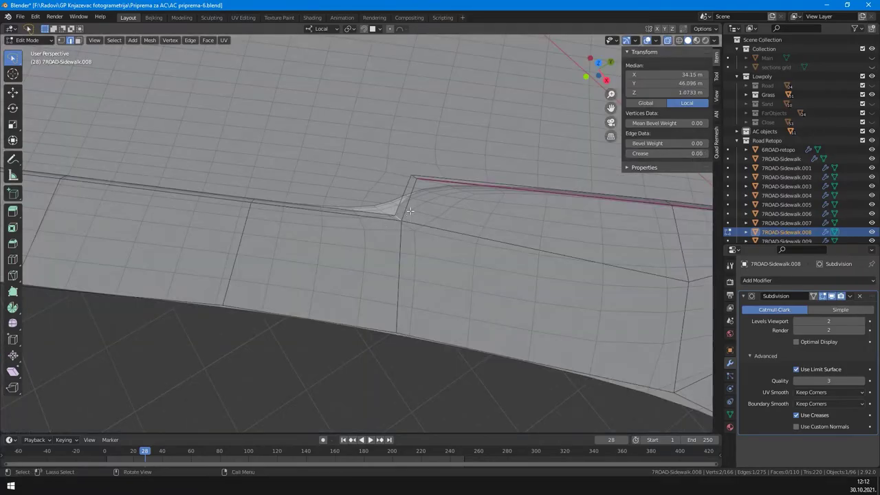
{"action": "left_click", "coordinate": [419, 199], "text": "shift"}
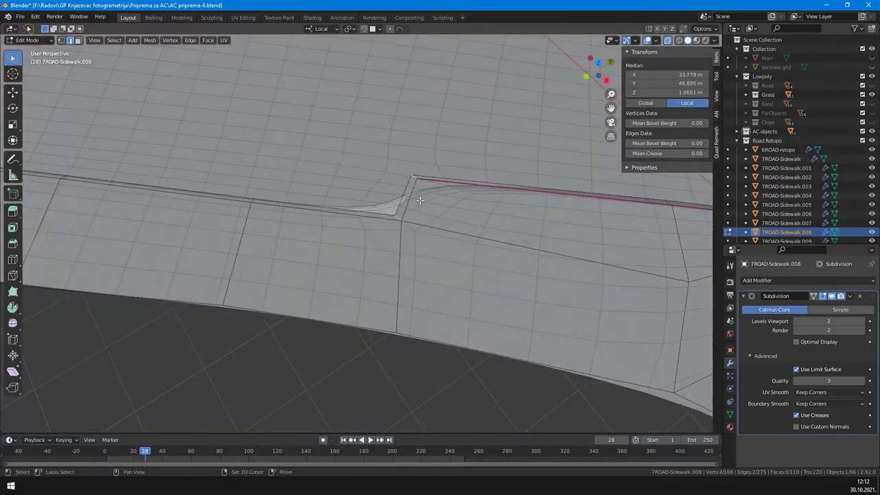
{"action": "left_click_drag", "start_coordinate": [698, 153], "coordinate": [701, 154]}
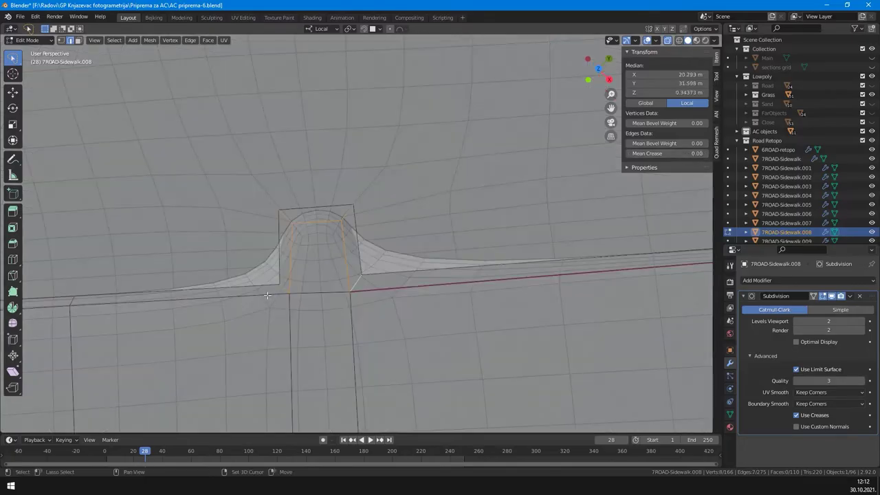
{"action": "left_click", "coordinate": [267, 296], "text": "alt+shift"}
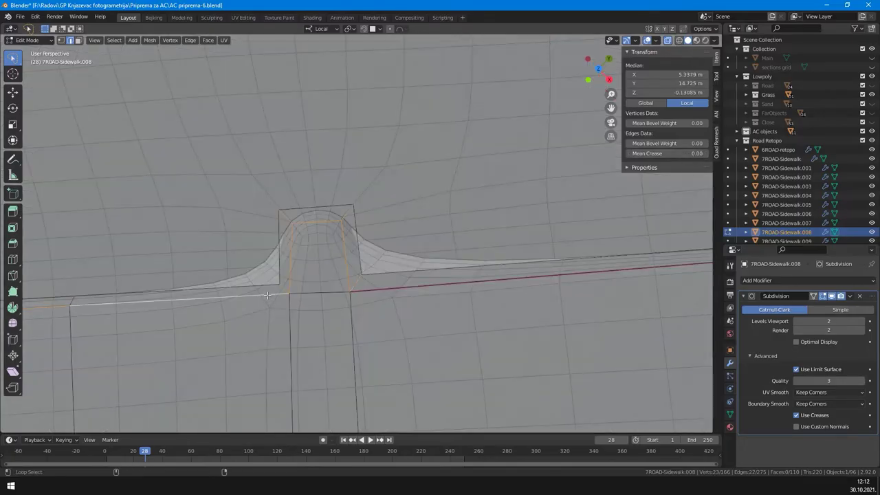
{"action": "left_click_drag", "start_coordinate": [663, 153], "coordinate": [688, 158]}
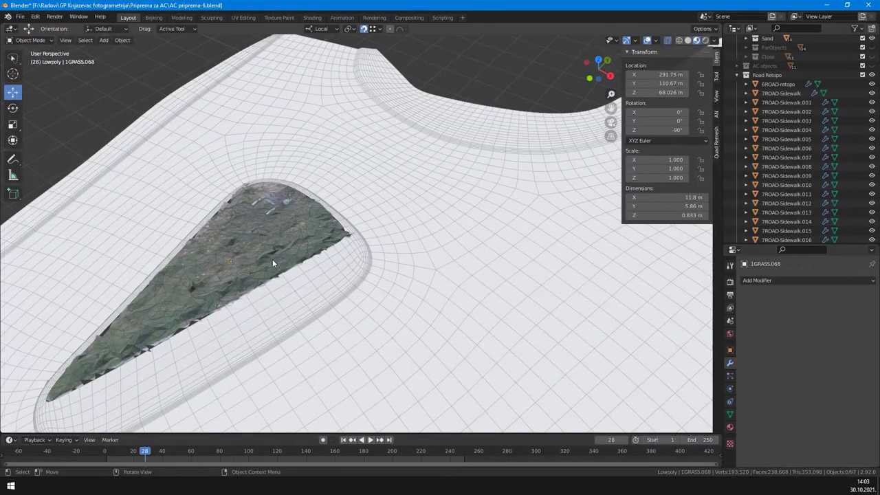
{"action": "left_click", "coordinate": [272, 259]}
- Assign the grass island's outer boundary loop to a new vertex group
{"action": "middle_click_drag", "start_coordinate": [272, 259], "coordinate": [323, 281]}
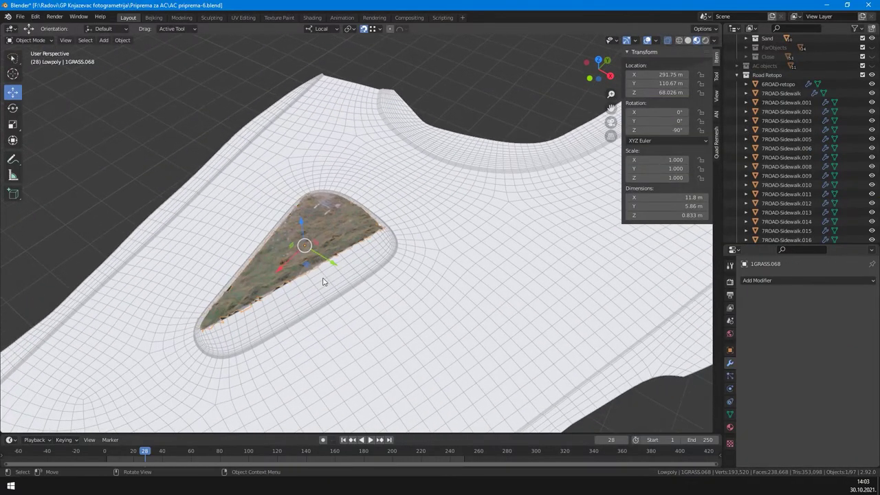
{"action": "scroll", "coordinate": [323, 282], "scroll_direction": "up", "scroll_amount": 6}
{"action": "scroll", "coordinate": [236, 302], "scroll_direction": "down", "scroll_amount": 1}
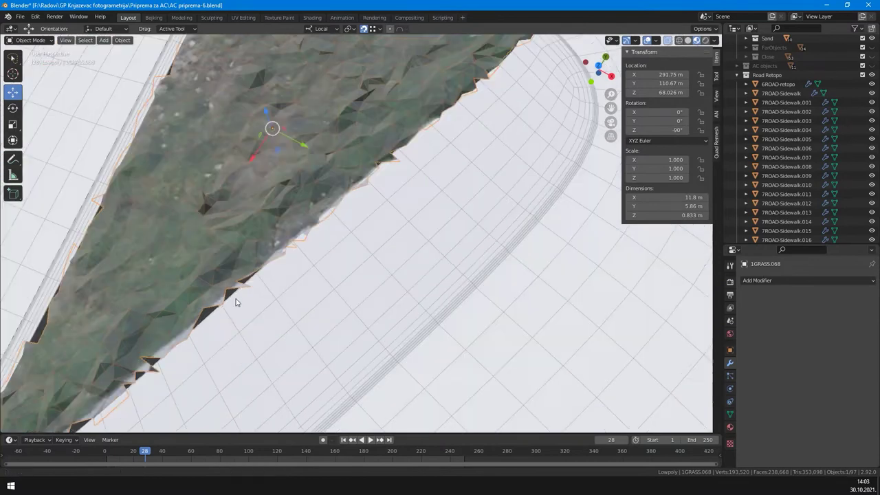
{"action": "scroll", "coordinate": [277, 246], "scroll_direction": "down", "scroll_amount": 4}
{"action": "scroll", "coordinate": [338, 253], "scroll_direction": "up", "scroll_amount": 4}
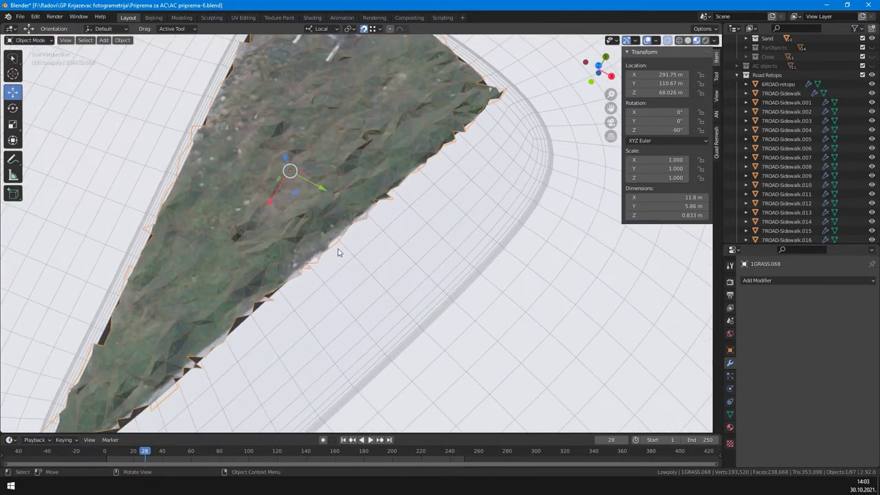
{"action": "key", "text": "Tab"}
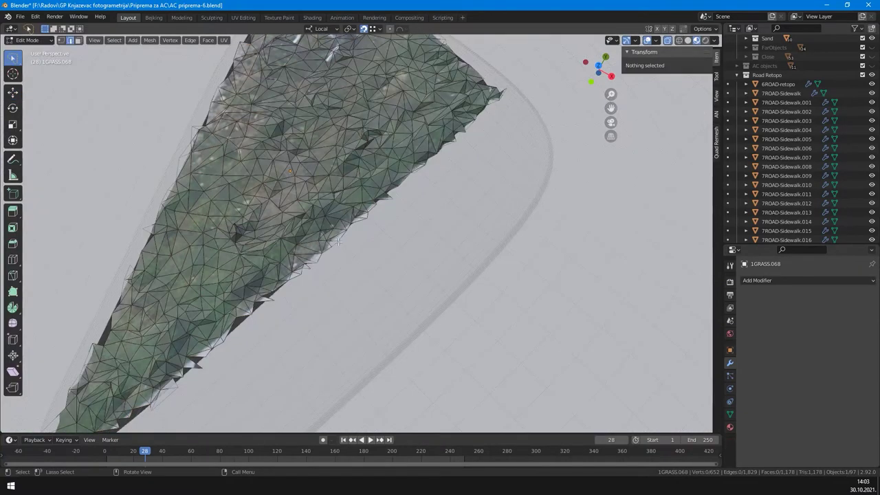
{"action": "left_click", "coordinate": [321, 258], "text": "alt"}
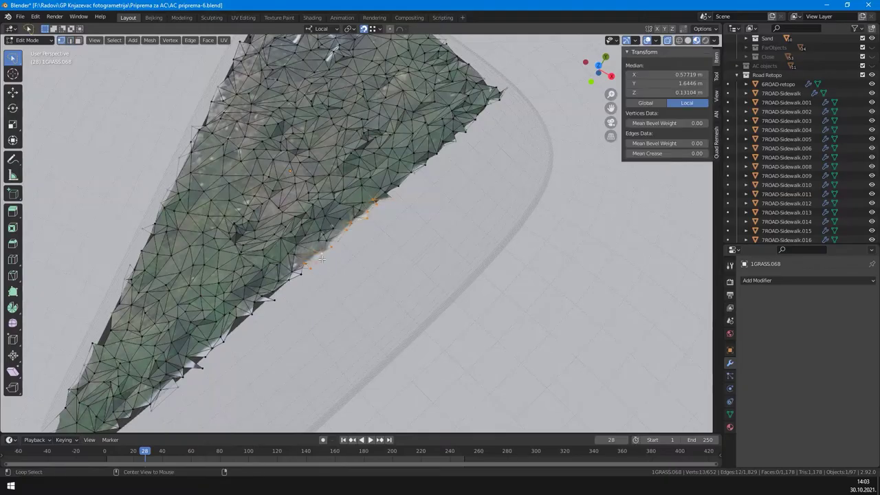
{"action": "scroll", "coordinate": [321, 258], "scroll_direction": "down", "scroll_amount": 4}
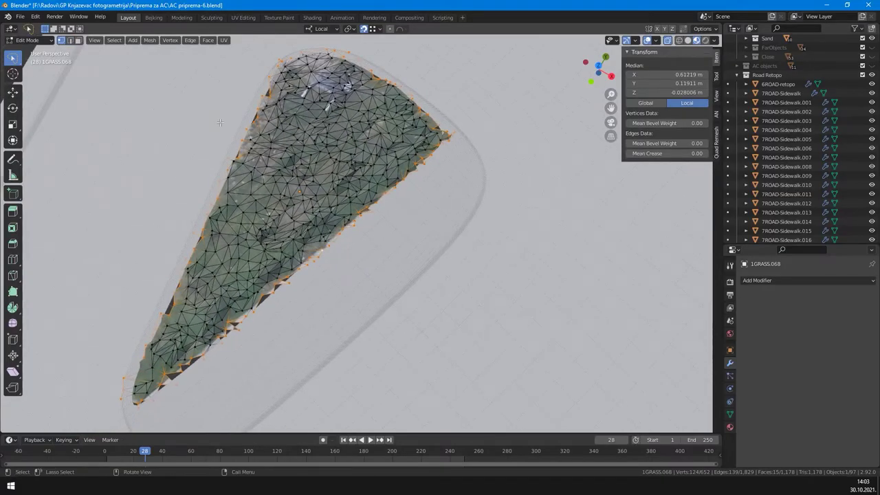
{"action": "left_click", "coordinate": [730, 413]}
{"action": "left_click", "coordinate": [870, 308]}
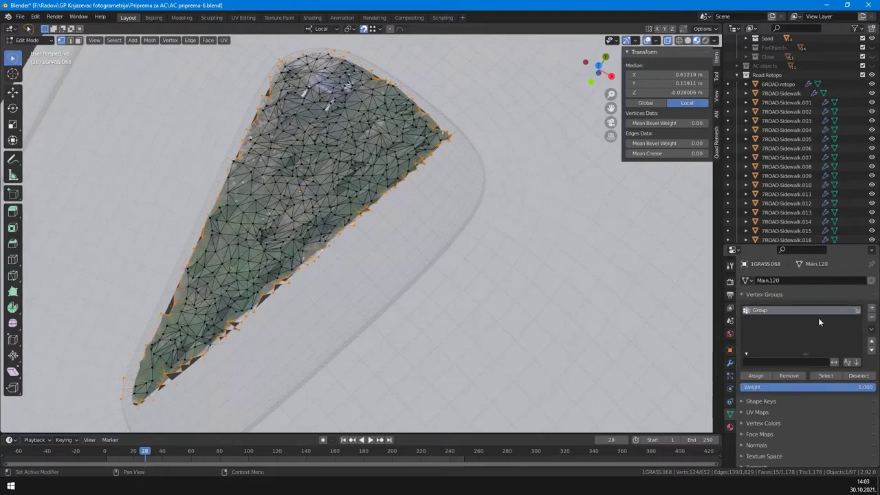
{"action": "left_click", "coordinate": [756, 375]}
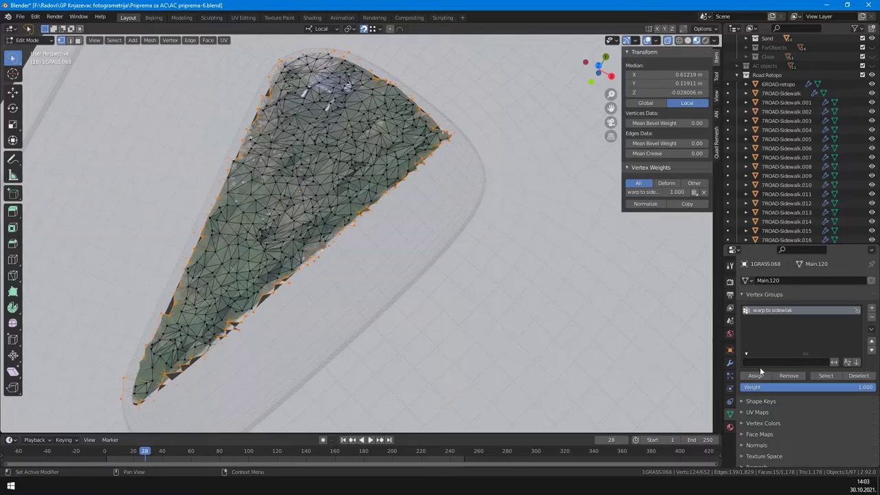
- Add a Nearest Vertex Shrinkwrap limited to that group, targeting 7ROAD-Sidewalk.032
{"action": "key", "text": "Tab"}
{"action": "left_click", "coordinate": [730, 363]}
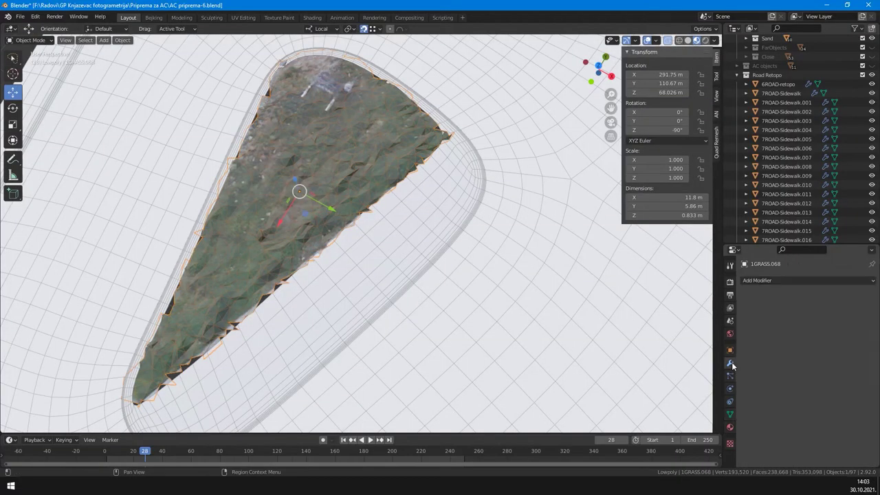
{"action": "left_click", "coordinate": [798, 280]}
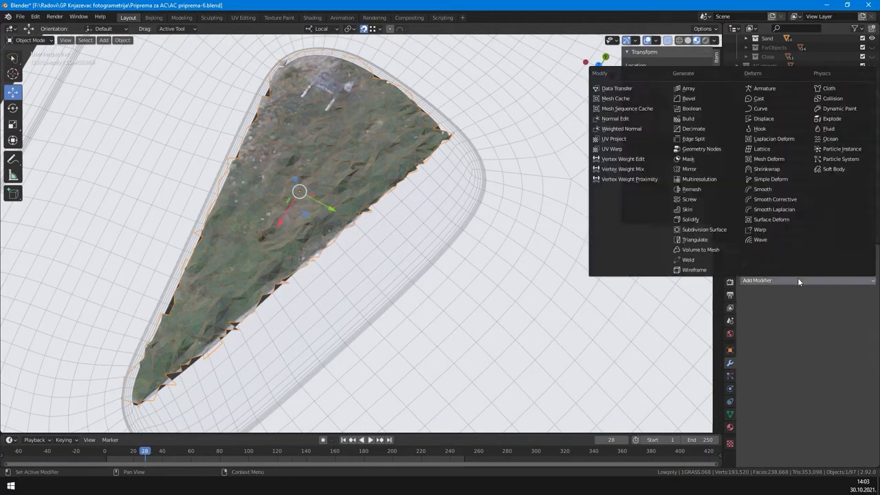
{"action": "left_click", "coordinate": [773, 170]}
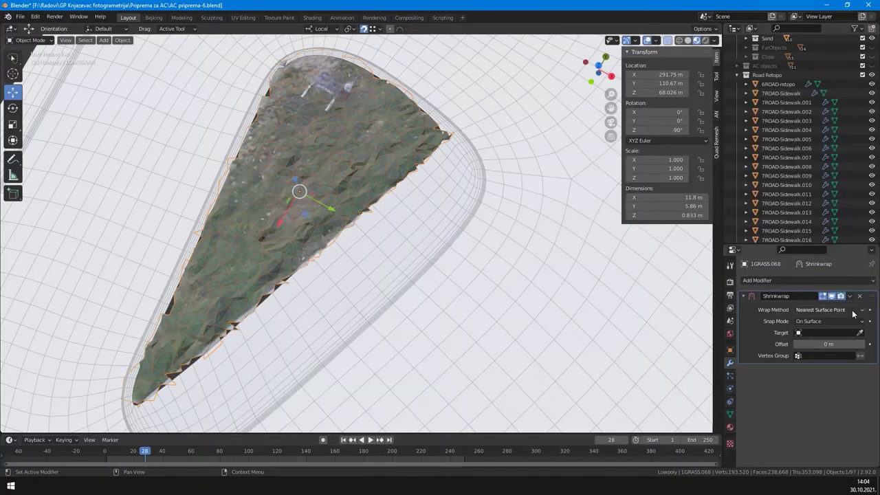
{"action": "left_click", "coordinate": [819, 310]}
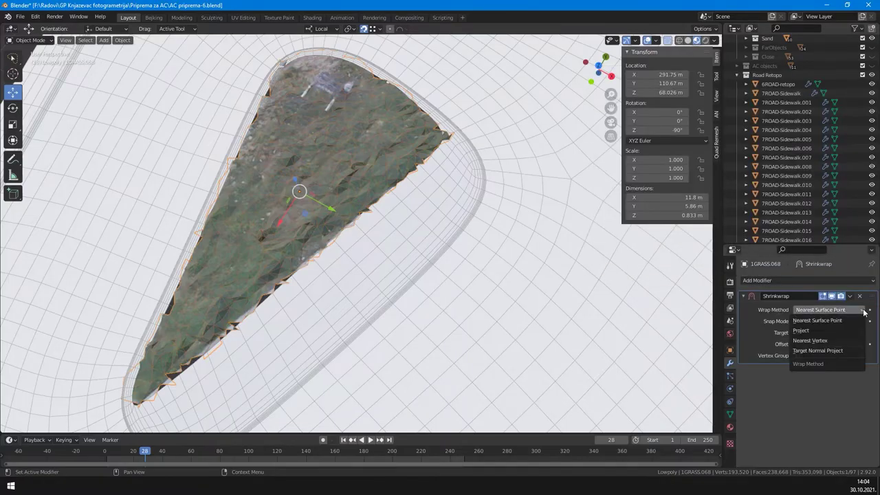
{"action": "left_click", "coordinate": [808, 341]}
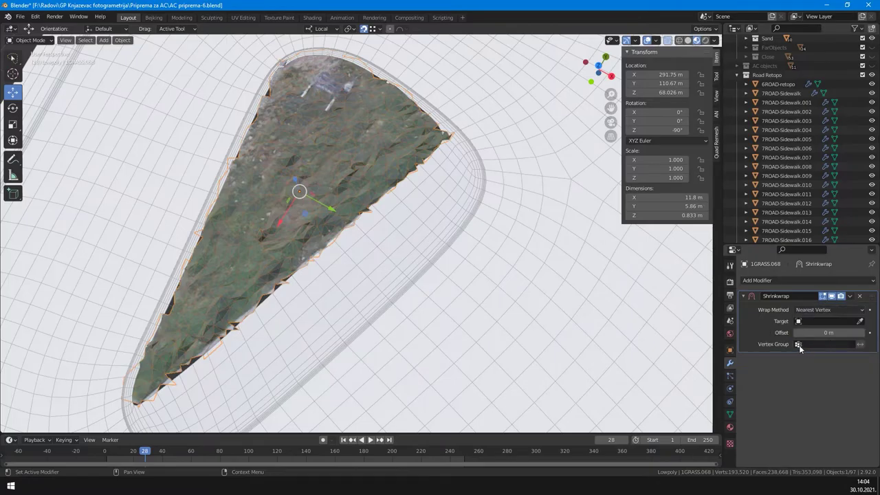
{"action": "left_click", "coordinate": [799, 345]}
{"action": "key", "text": "Return"}
{"action": "left_click", "coordinate": [369, 261]}
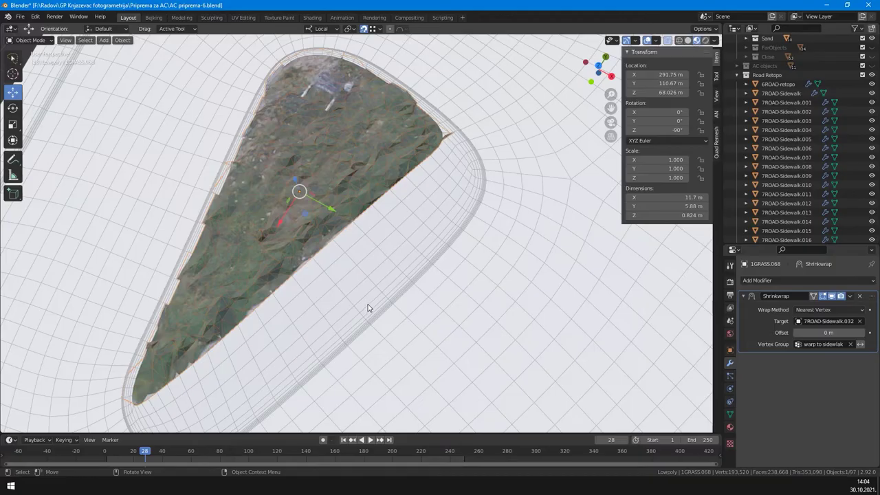
{"action": "key", "text": "KP_7"}
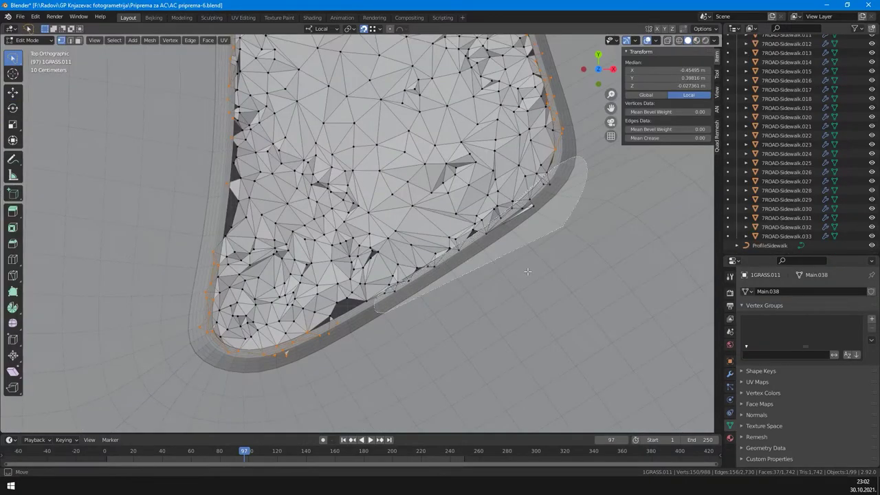
- Delete the selected curb-edge vertices and set 7ROAD-Sidewalk.028 as the Shrinkwrap target
{"action": "left_click", "coordinate": [453, 276]}
{"action": "key", "text": "x"}
{"action": "left_click", "coordinate": [465, 261]}
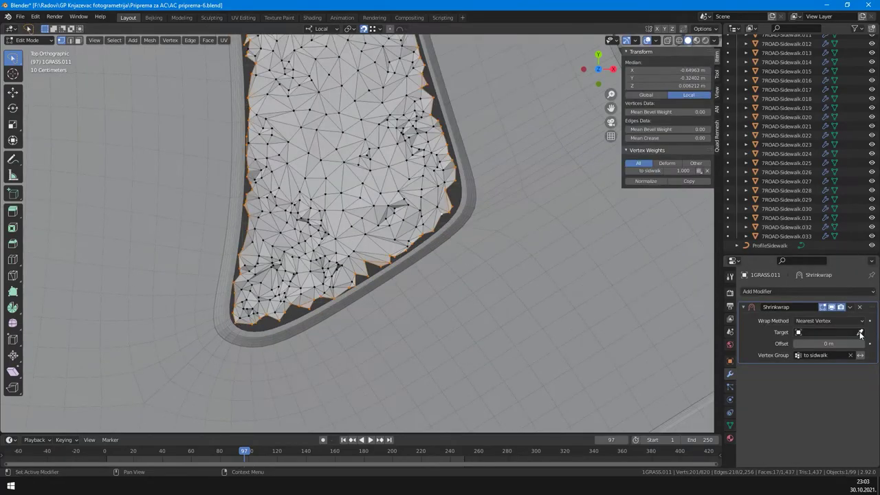
{"action": "left_click", "coordinate": [860, 334]}
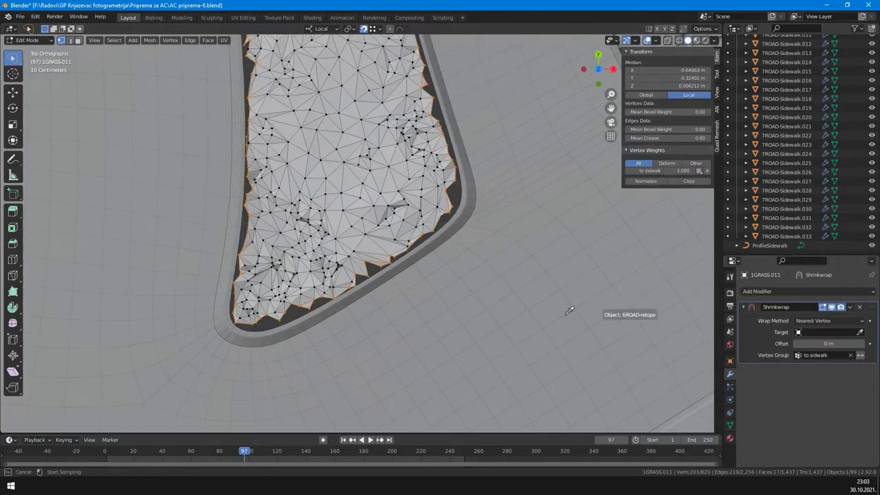
{"action": "left_click", "coordinate": [447, 239]}
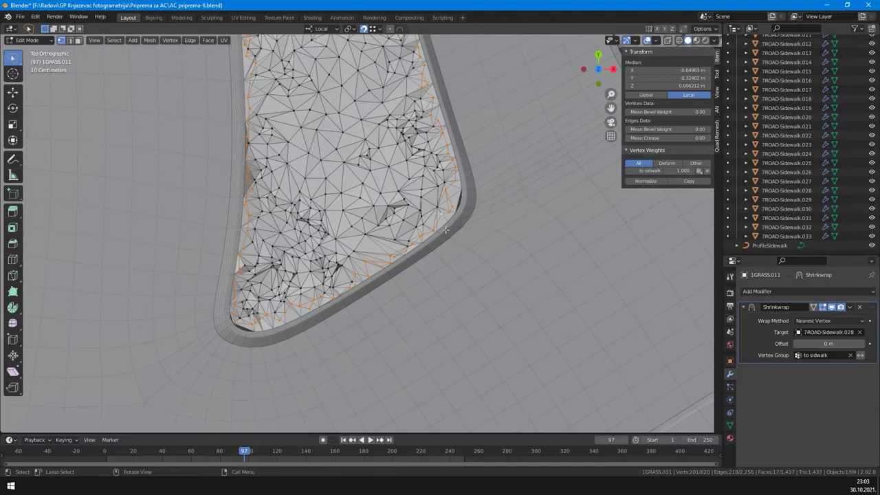
{"action": "scroll", "coordinate": [446, 229], "scroll_direction": "up", "scroll_amount": 2}
- Subdivide the curb-side strip of the 1GRASS.011 mesh and adjust a corner vertex
{"action": "key", "text": "Tab"}
{"action": "scroll", "coordinate": [422, 249], "scroll_direction": "down", "scroll_amount": 2}
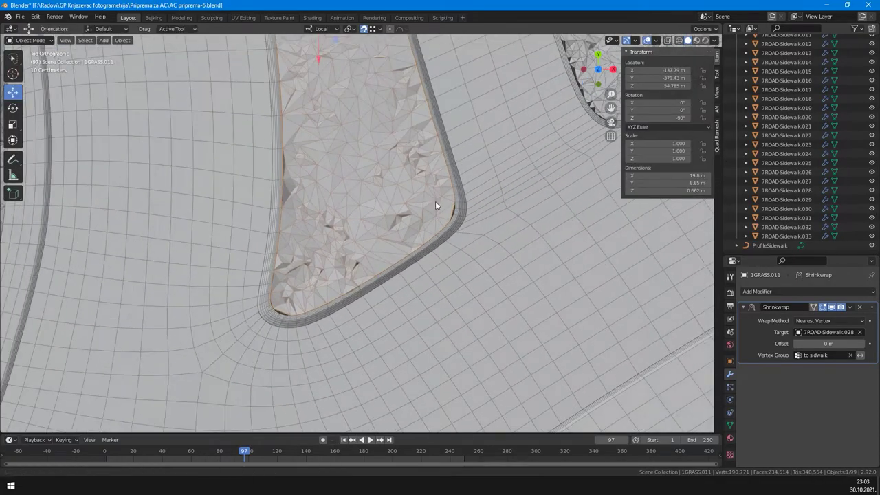
{"action": "scroll", "coordinate": [435, 205], "scroll_direction": "down", "scroll_amount": 2}
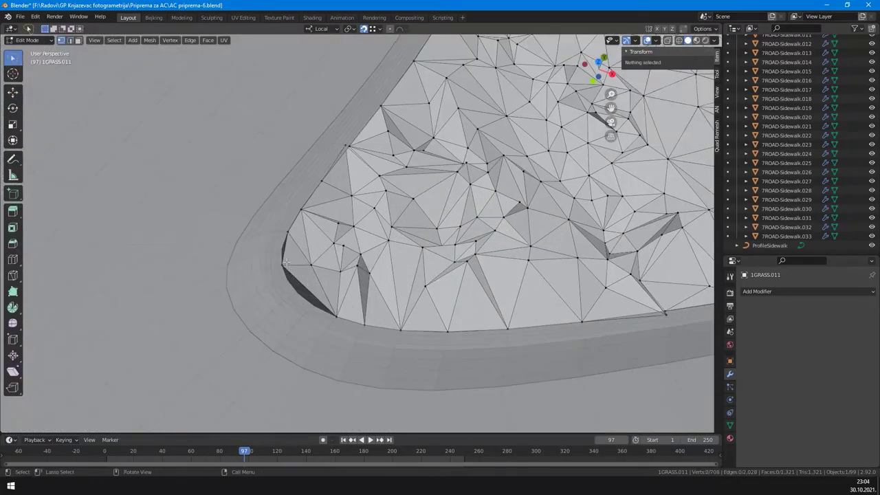
{"action": "key", "text": "l"}
{"action": "right_click", "coordinate": [297, 218]}
{"action": "left_click", "coordinate": [297, 218]}
{"action": "left_click", "coordinate": [319, 305]}
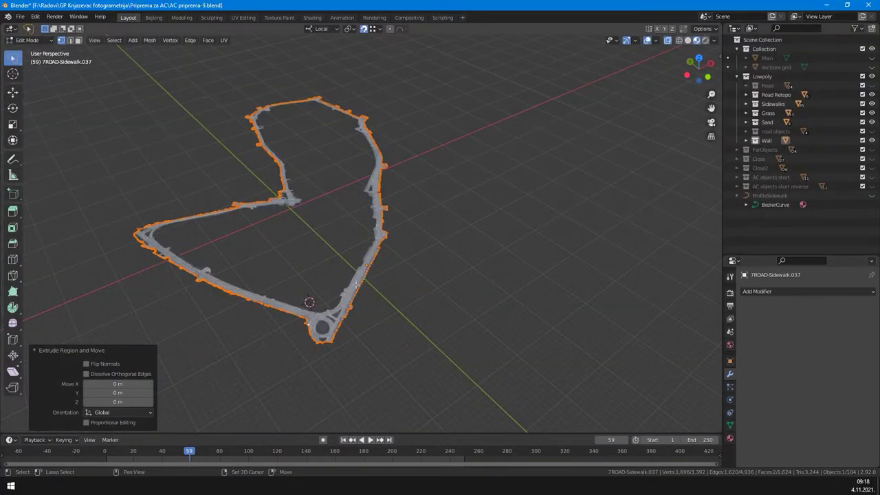
{"action": "middle_click_drag", "start_coordinate": [385, 226], "coordinate": [361, 266]}
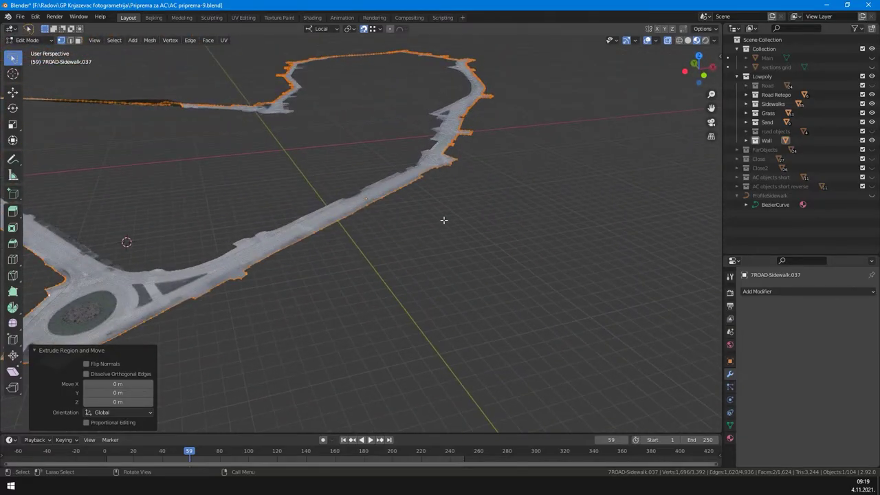
- Extrude the sidewalk outline edges straight up 6.36 m into collision walls
{"action": "key", "text": "e"}
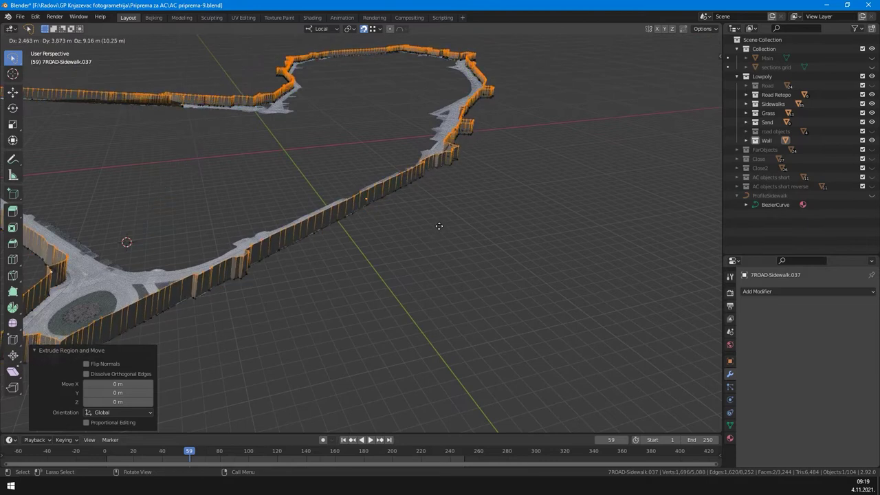
{"action": "key", "text": "z"}
{"action": "key", "text": "z"}
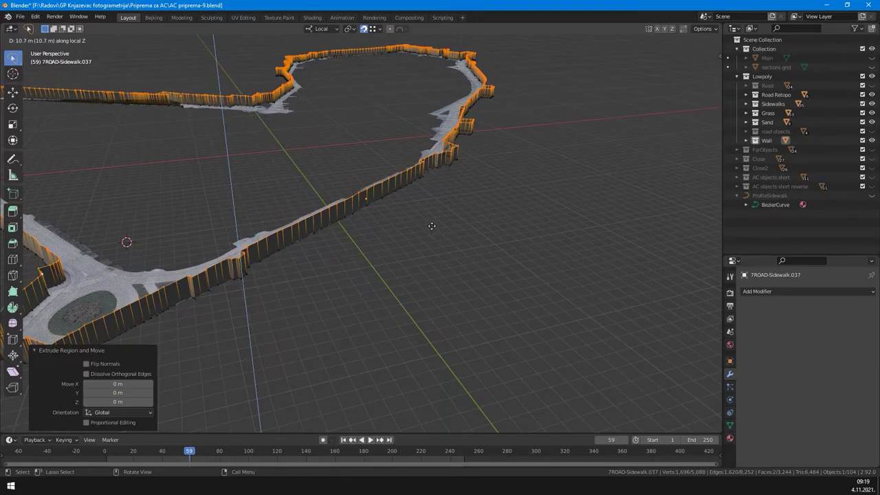
{"action": "left_click", "coordinate": [430, 230]}
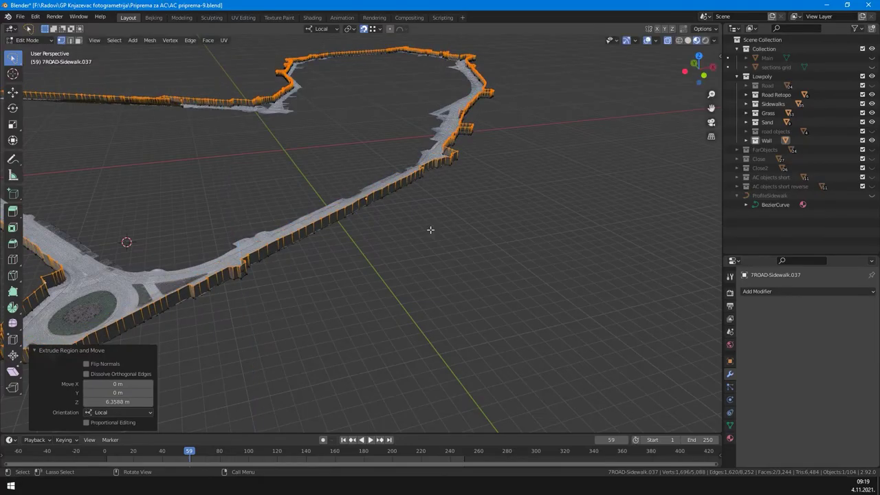
{"action": "middle_click_drag", "start_coordinate": [431, 172], "coordinate": [452, 240]}
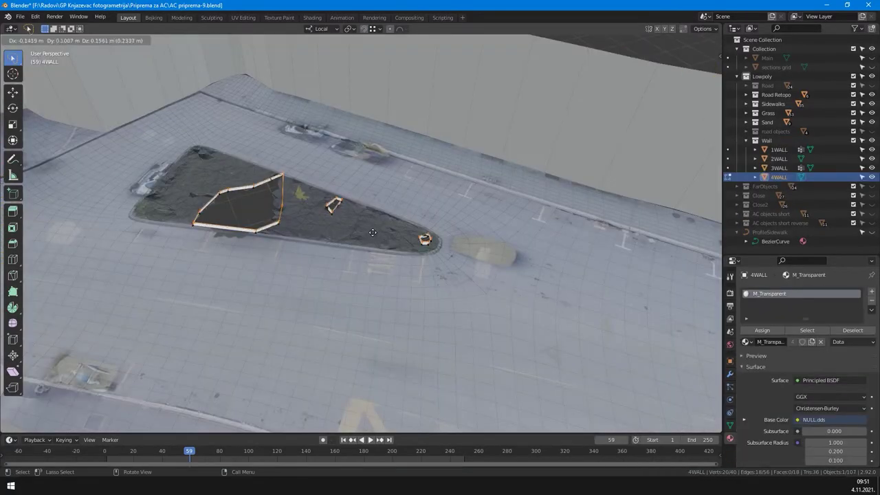
- Extrude the 4WALL pieces straight up about 3.42 m around the traffic island
{"action": "key", "text": "z"}
{"action": "key", "text": "z"}
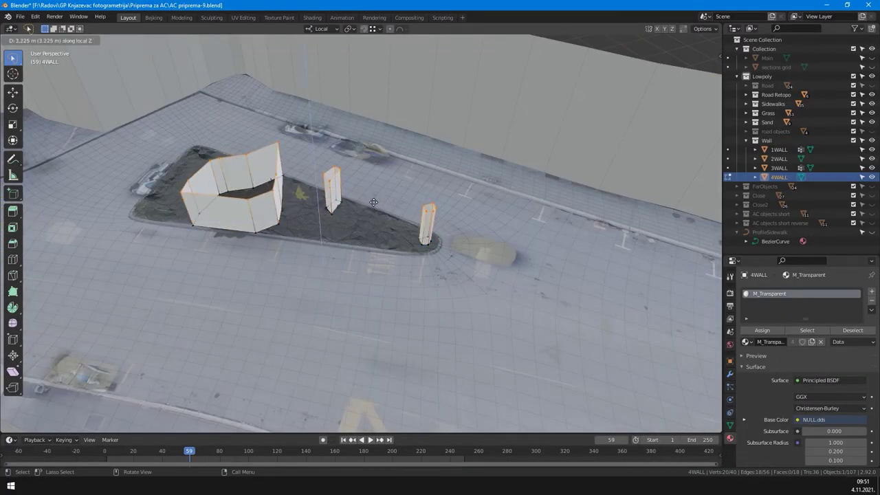
{"action": "left_click", "coordinate": [371, 200]}
{"action": "middle_click_drag", "start_coordinate": [372, 199], "coordinate": [337, 144]}
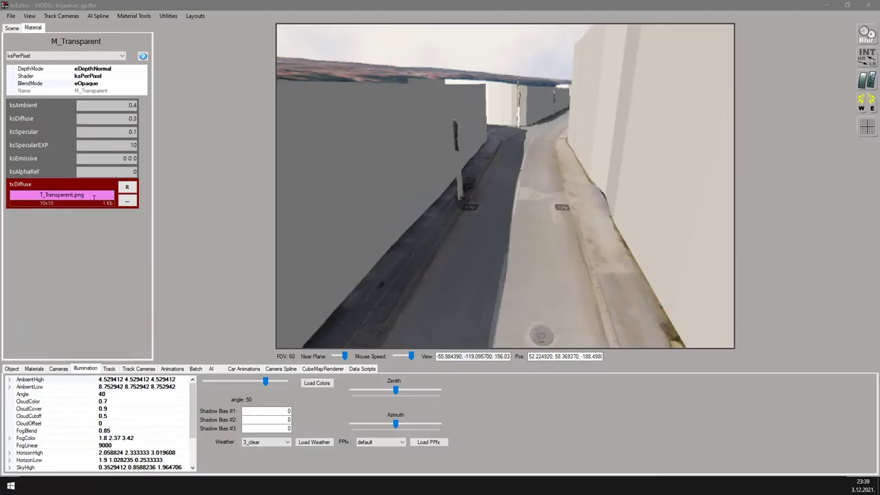
{"action": "double_click", "coordinate": [80, 195]}
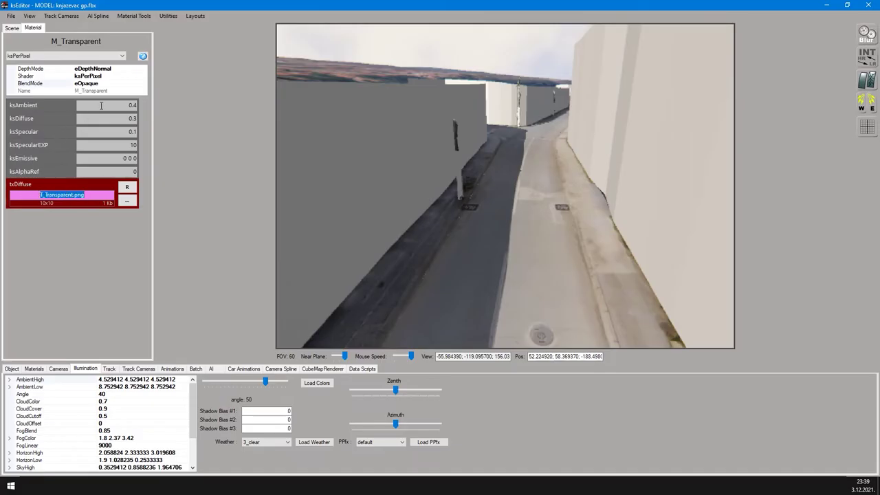
- Set M_Transparent's BlendMode to eAlphaTest with ksAlphaRef 1, then select the road to check M_Road-2
{"action": "left_click", "coordinate": [143, 86]}
{"action": "left_click", "coordinate": [143, 83]}
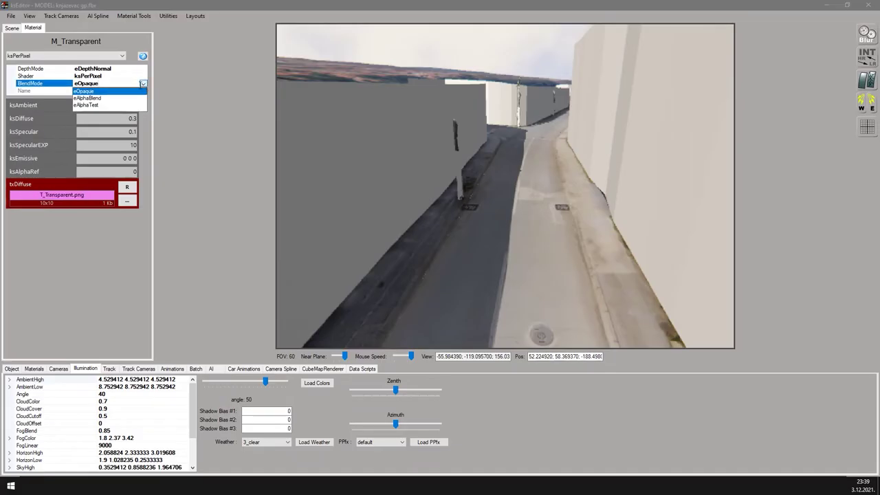
{"action": "left_click", "coordinate": [87, 105]}
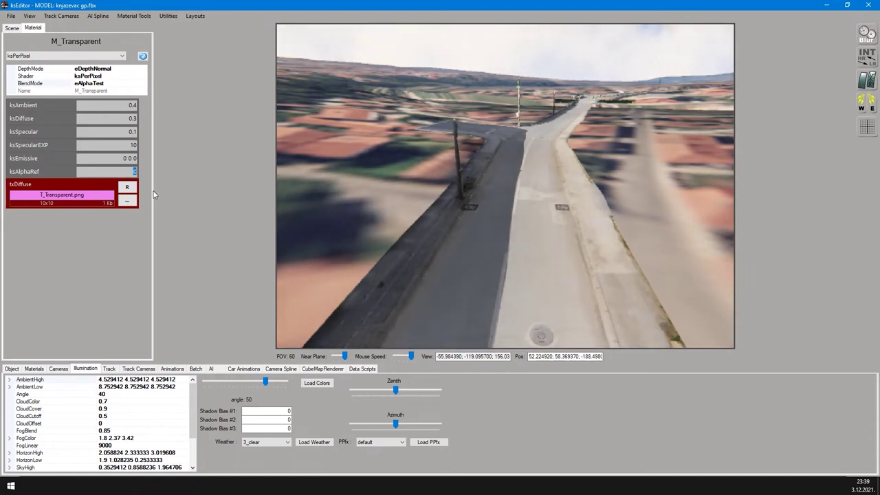
{"action": "type", "text": "1"}
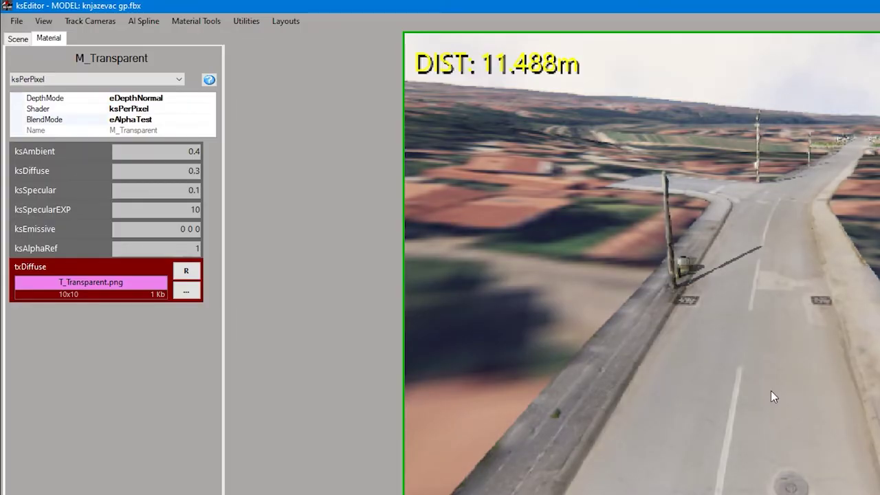
{"action": "left_click", "coordinate": [771, 390]}
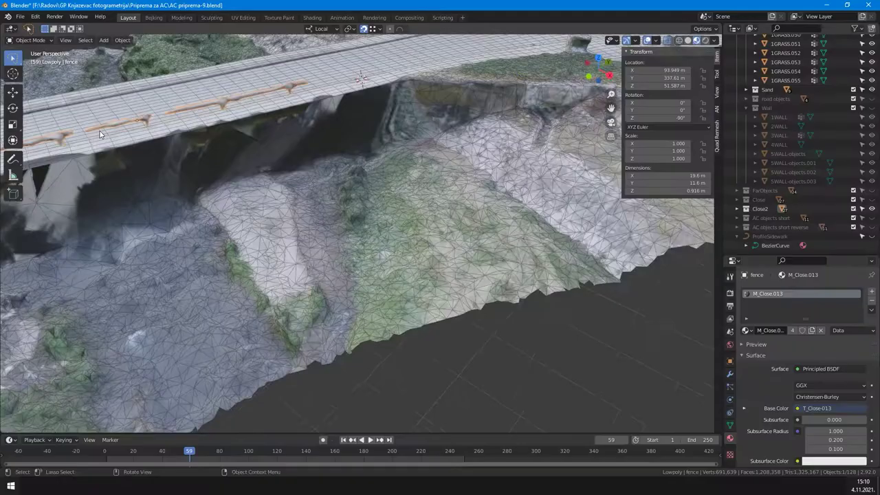
{"action": "middle_click_drag", "start_coordinate": [295, 131], "coordinate": [160, 186]}
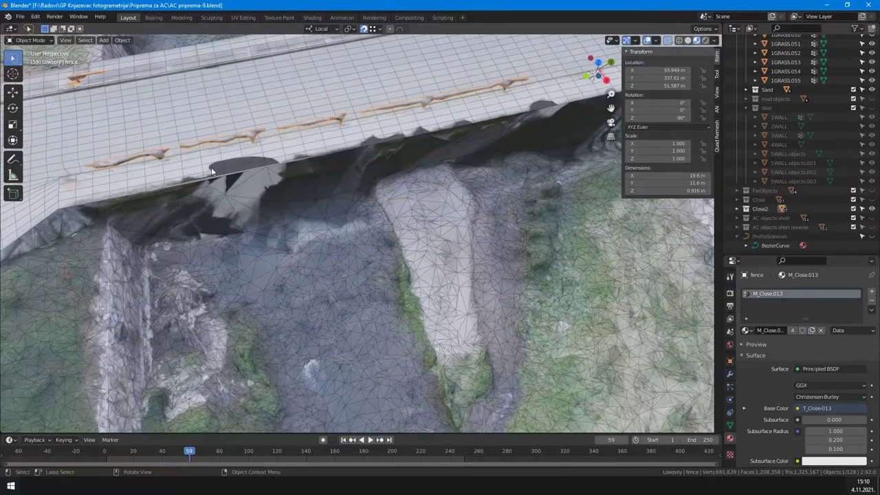
- Orbit around the bridge, select caution sign.001, and view the Close.017-b wall mesh from low
{"action": "middle_click_drag", "start_coordinate": [211, 172], "coordinate": [349, 132]}
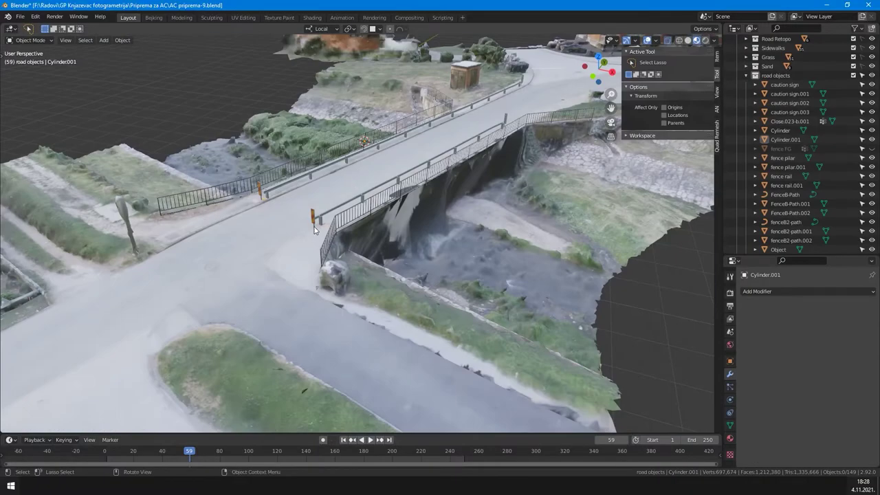
{"action": "left_click", "coordinate": [313, 229]}
{"action": "scroll", "coordinate": [315, 237], "scroll_direction": "up", "scroll_amount": 5}
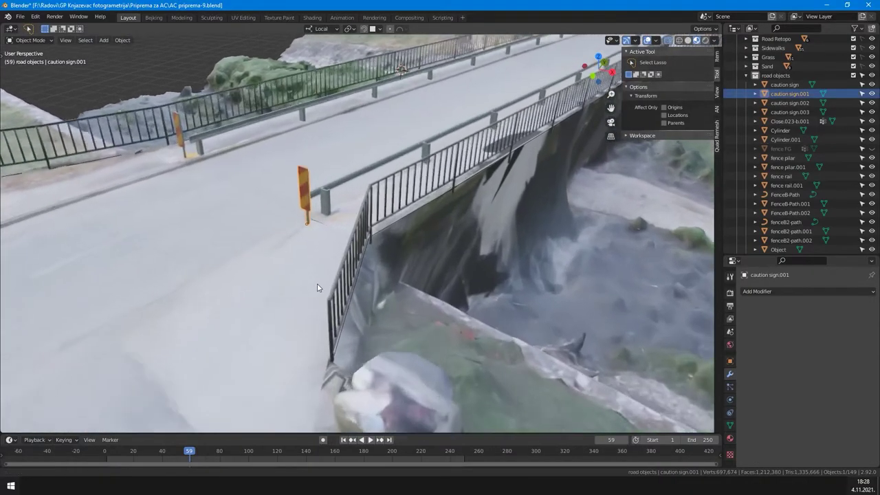
{"action": "mouse_move", "coordinate": [316, 287]}
{"action": "middle_mouse_down"}
{"action": "mouse_move", "coordinate": [310, 271]}
{"action": "mouse_move", "coordinate": [374, 246]}
{"action": "middle_mouse_up"}
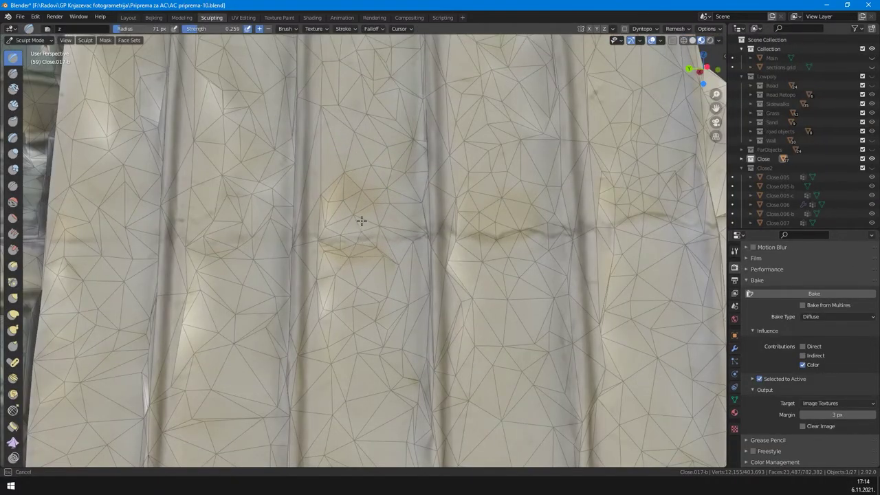
{"action": "mouse_move", "coordinate": [369, 285]}
{"action": "middle_mouse_down"}
{"action": "mouse_move", "coordinate": [366, 220]}
{"action": "mouse_move", "coordinate": [363, 255]}
{"action": "mouse_move", "coordinate": [383, 165]}
{"action": "mouse_move", "coordinate": [394, 184]}
{"action": "middle_mouse_up"}
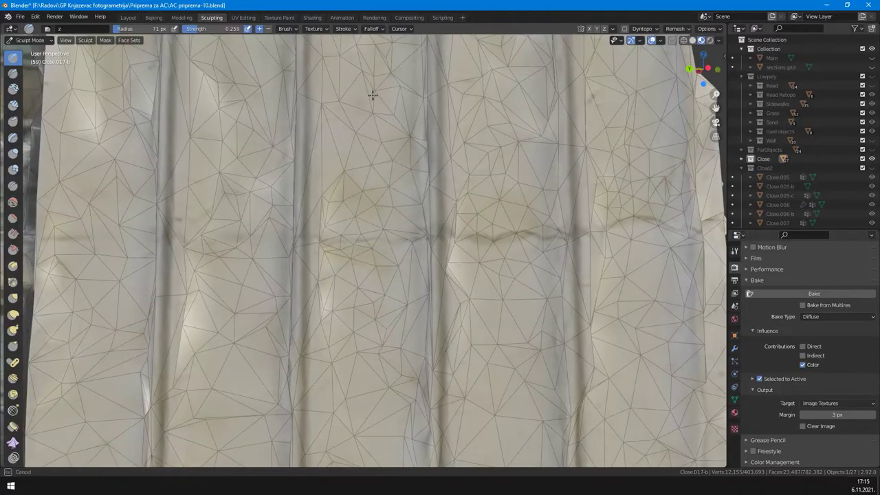
- Inspect the SRTM-elevated terrain over the town, then open the DEM modifier's dropdown
{"action": "middle_click_drag", "start_coordinate": [383, 261], "coordinate": [385, 172]}
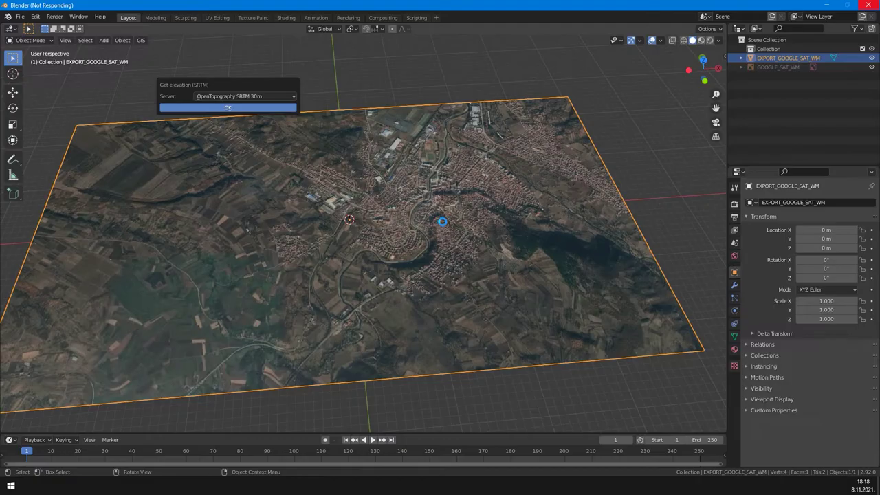
{"action": "middle_click_drag", "start_coordinate": [374, 261], "coordinate": [259, 264]}
{"action": "scroll", "coordinate": [384, 225], "scroll_direction": "up", "scroll_amount": 3}
{"action": "scroll", "coordinate": [347, 253], "scroll_direction": "up", "scroll_amount": 4}
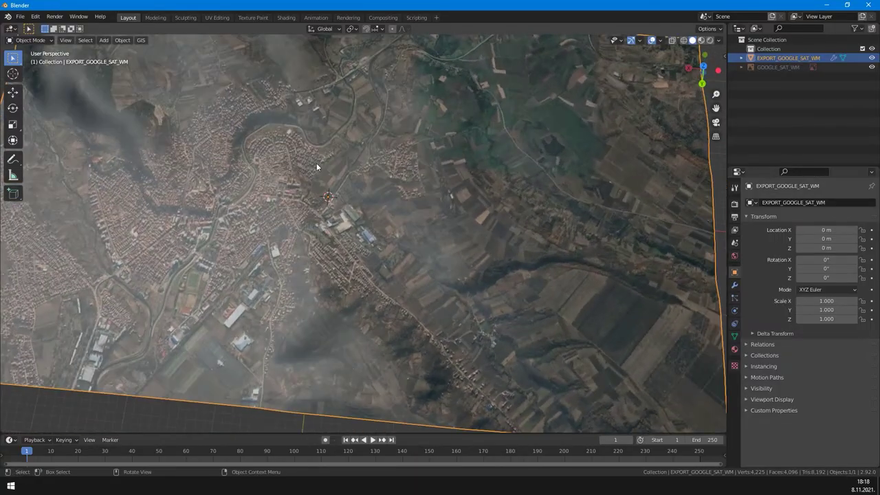
{"action": "left_click_drag", "start_coordinate": [316, 163], "coordinate": [442, 202]}
{"action": "middle_click_drag", "start_coordinate": [442, 202], "coordinate": [300, 161]}
{"action": "scroll", "coordinate": [277, 204], "scroll_direction": "up", "scroll_amount": 3}
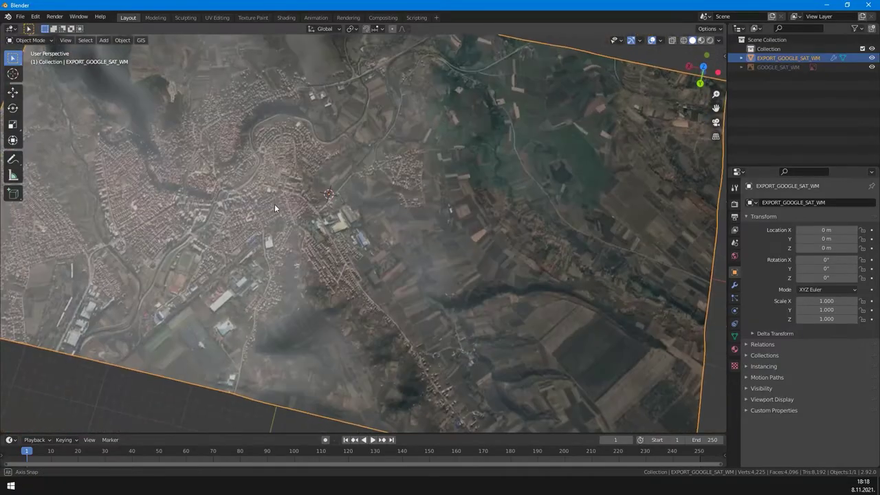
{"action": "scroll", "coordinate": [277, 196], "scroll_direction": "up", "scroll_amount": 2}
{"action": "scroll", "coordinate": [280, 198], "scroll_direction": "down", "scroll_amount": 5}
{"action": "middle_click_drag", "start_coordinate": [283, 197], "coordinate": [542, 230]}
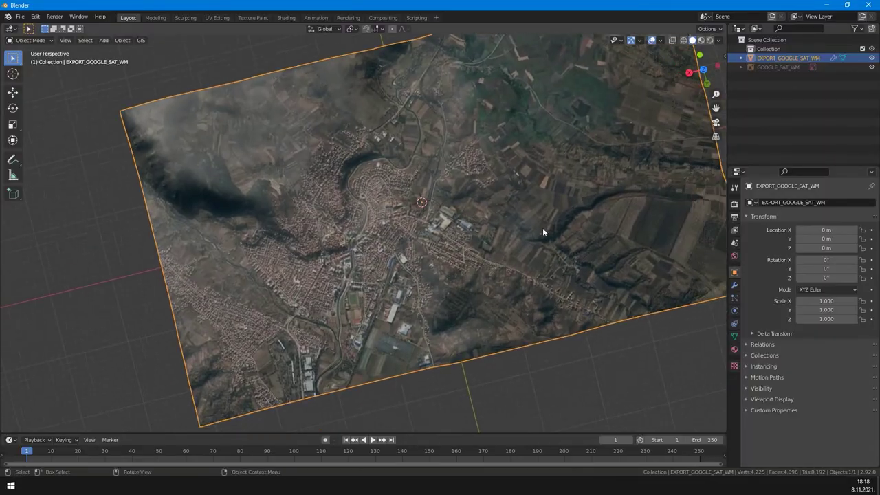
{"action": "left_click", "coordinate": [733, 284]}
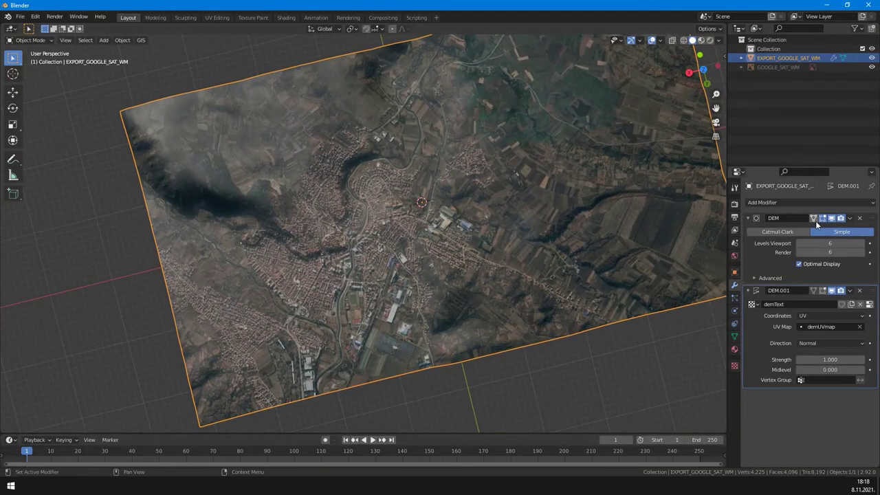
{"action": "left_click", "coordinate": [850, 218]}
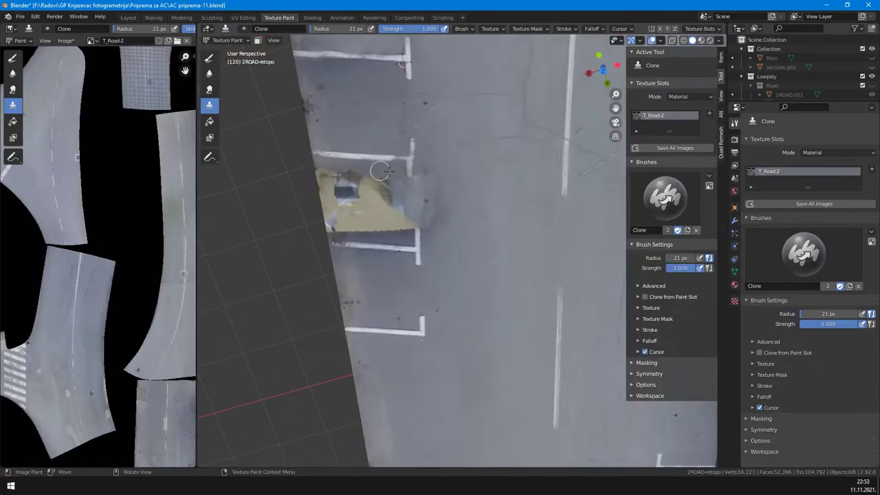
- Clone clean asphalt over the dark vehicle patch beside the parking lines, then inspect the street
{"action": "mouse_move", "coordinate": [343, 206]}
{"action": "left_mouse_down"}
{"action": "mouse_move", "coordinate": [399, 213]}
{"action": "mouse_move", "coordinate": [330, 206]}
{"action": "left_mouse_up"}
{"action": "left_click", "coordinate": [491, 191], "text": "ctrl"}
{"action": "mouse_move", "coordinate": [374, 165]}
{"action": "left_mouse_down"}
{"action": "mouse_move", "coordinate": [412, 198]}
{"action": "mouse_move", "coordinate": [395, 224]}
{"action": "left_mouse_up"}
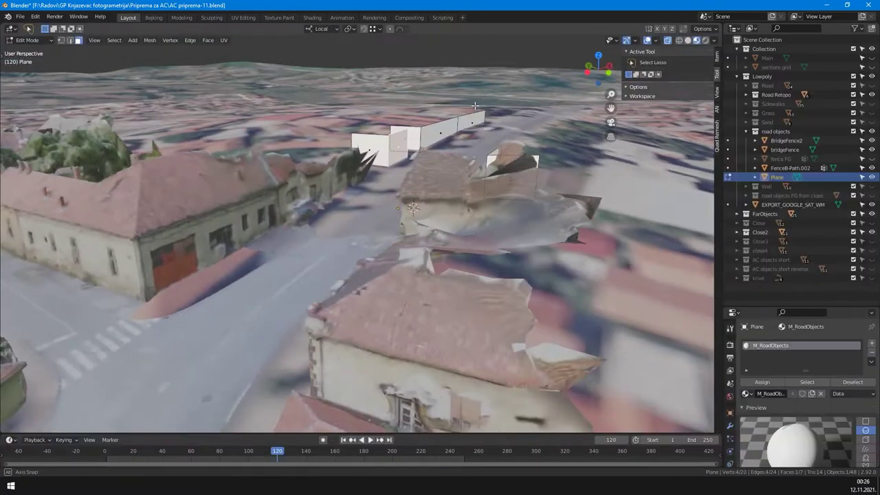
{"action": "mouse_move", "coordinate": [439, 138]}
{"action": "middle_mouse_down"}
{"action": "mouse_move", "coordinate": [491, 100]}
{"action": "mouse_move", "coordinate": [485, 142]}
{"action": "mouse_move", "coordinate": [265, 227]}
{"action": "middle_mouse_up"}
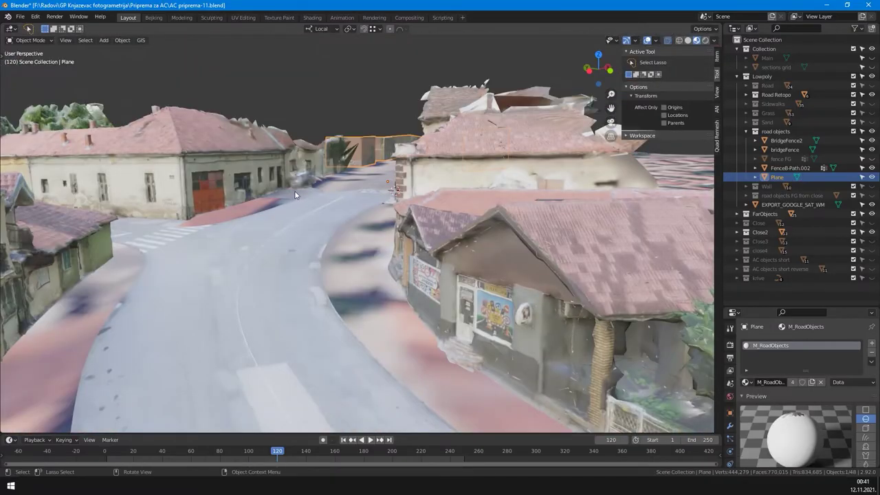
{"action": "middle_click_drag", "start_coordinate": [296, 189], "coordinate": [349, 175]}
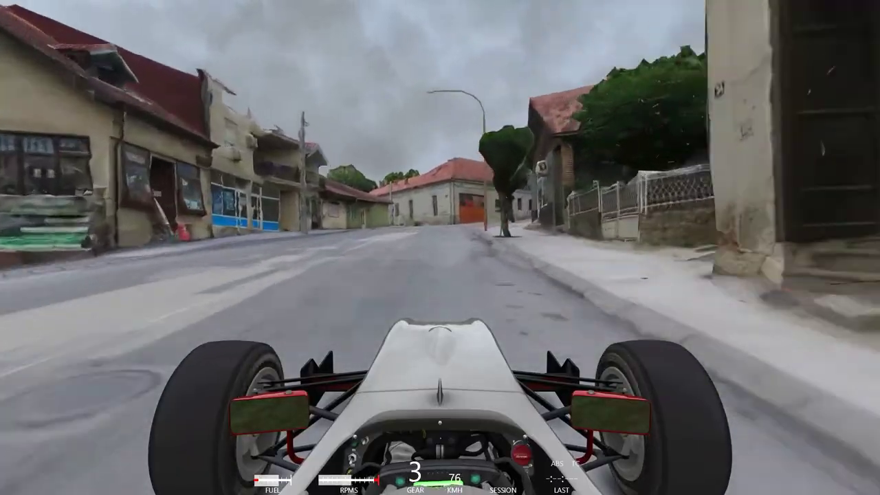